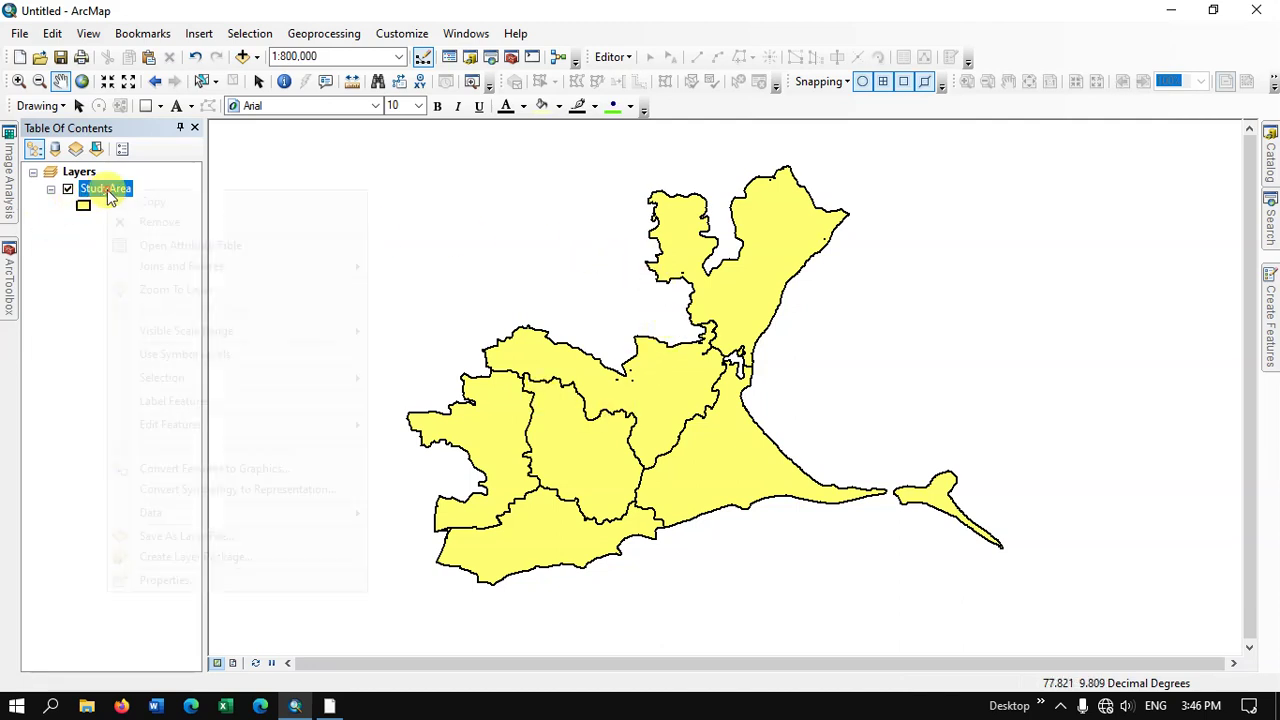
Review the TEH_NAME, Shape_Length and Shape_Area fields in the StudyArea attribute table, and close the table.
click(145, 248)
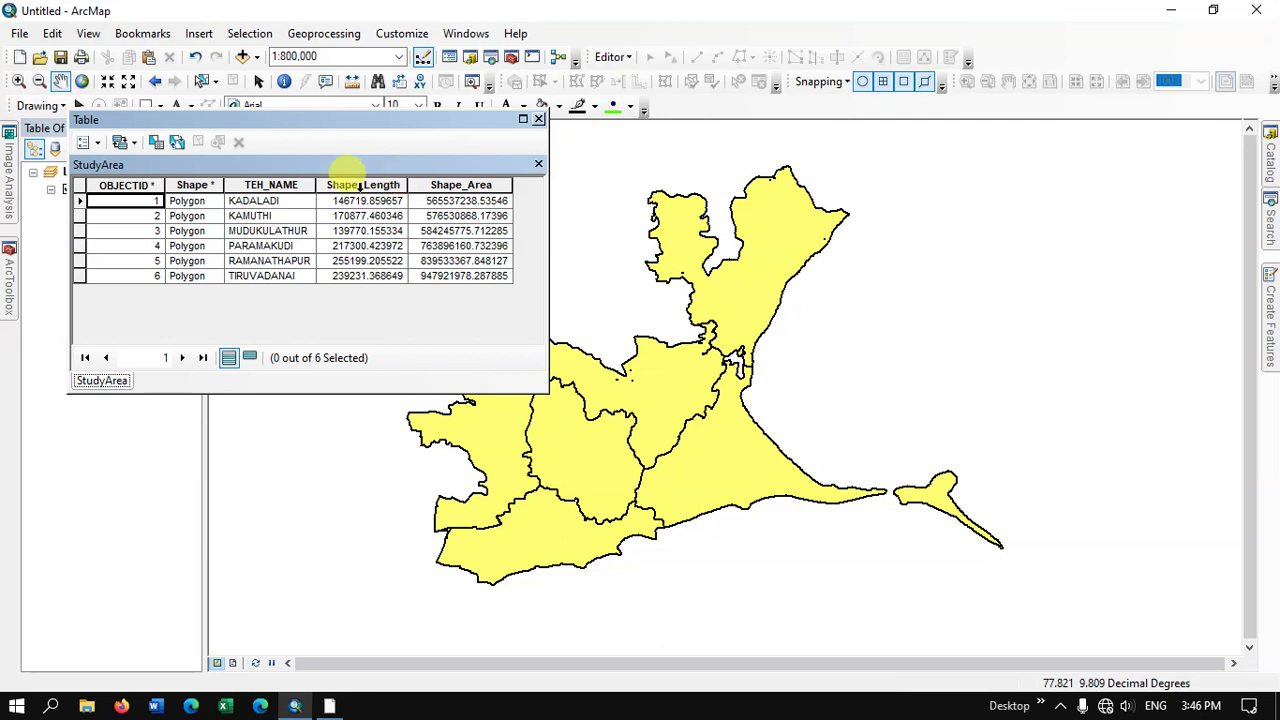
click(280, 188)
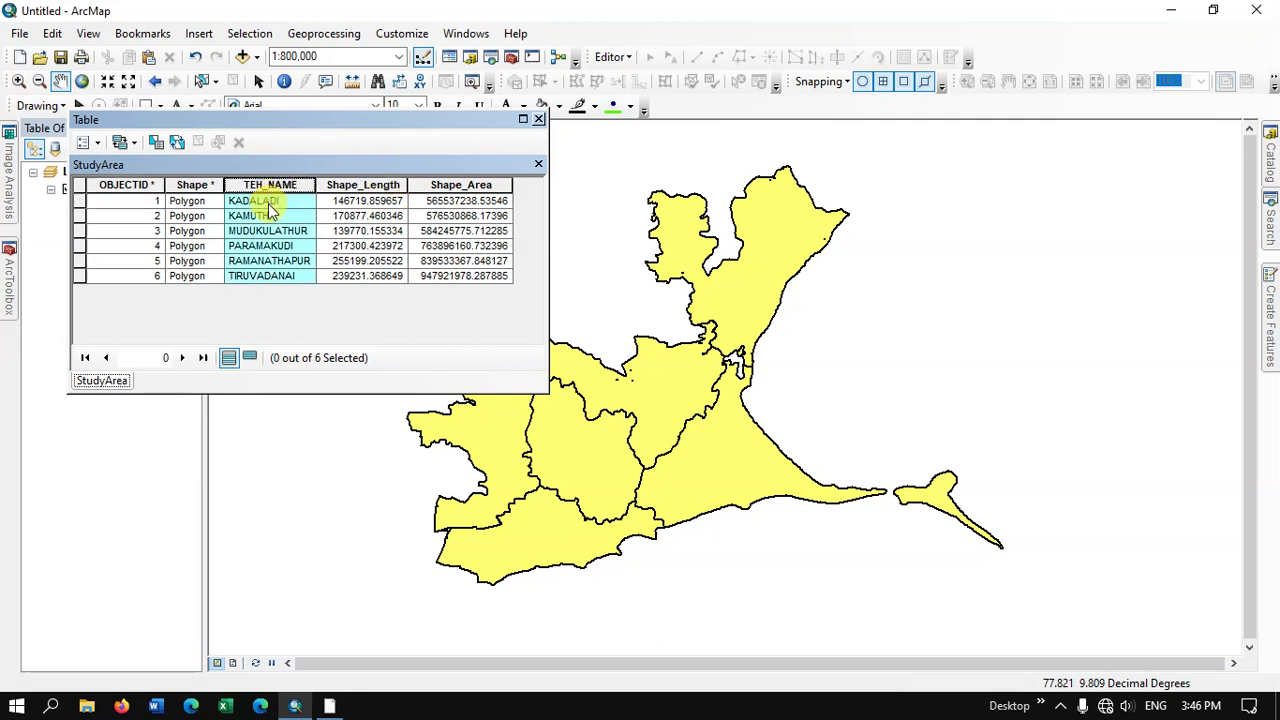
click(360, 186)
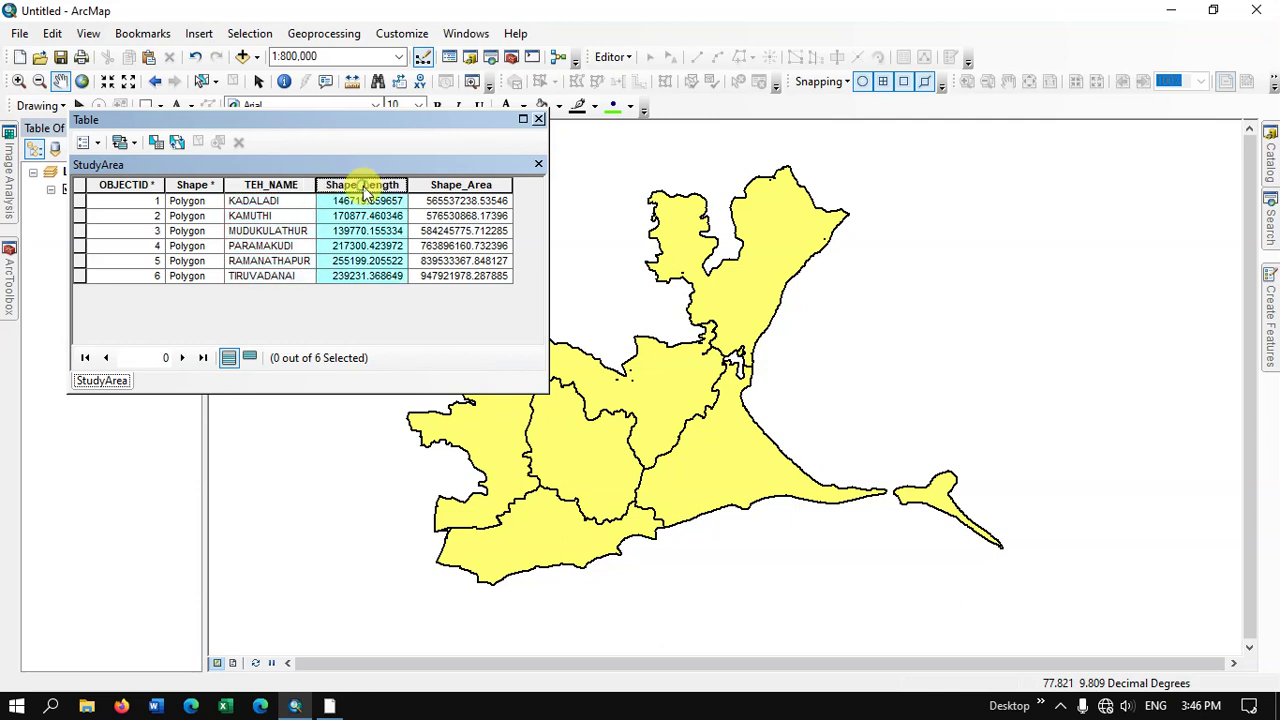
click(470, 186)
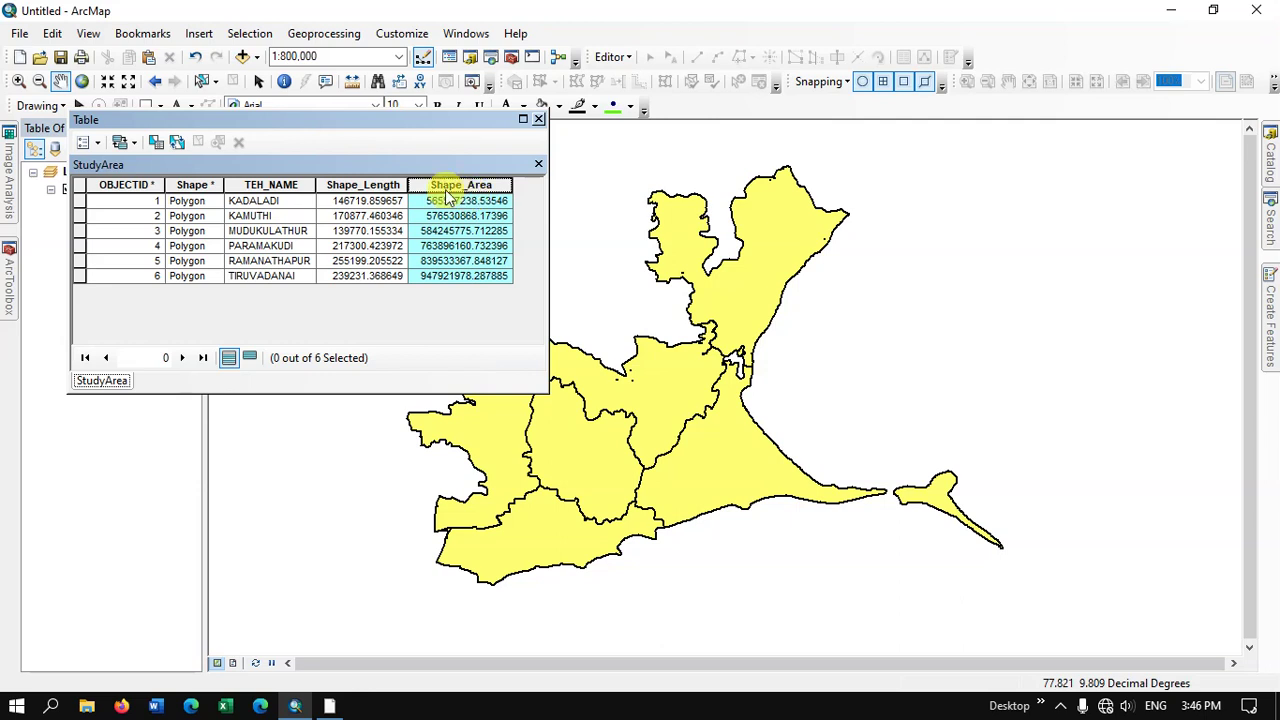
click(295, 186)
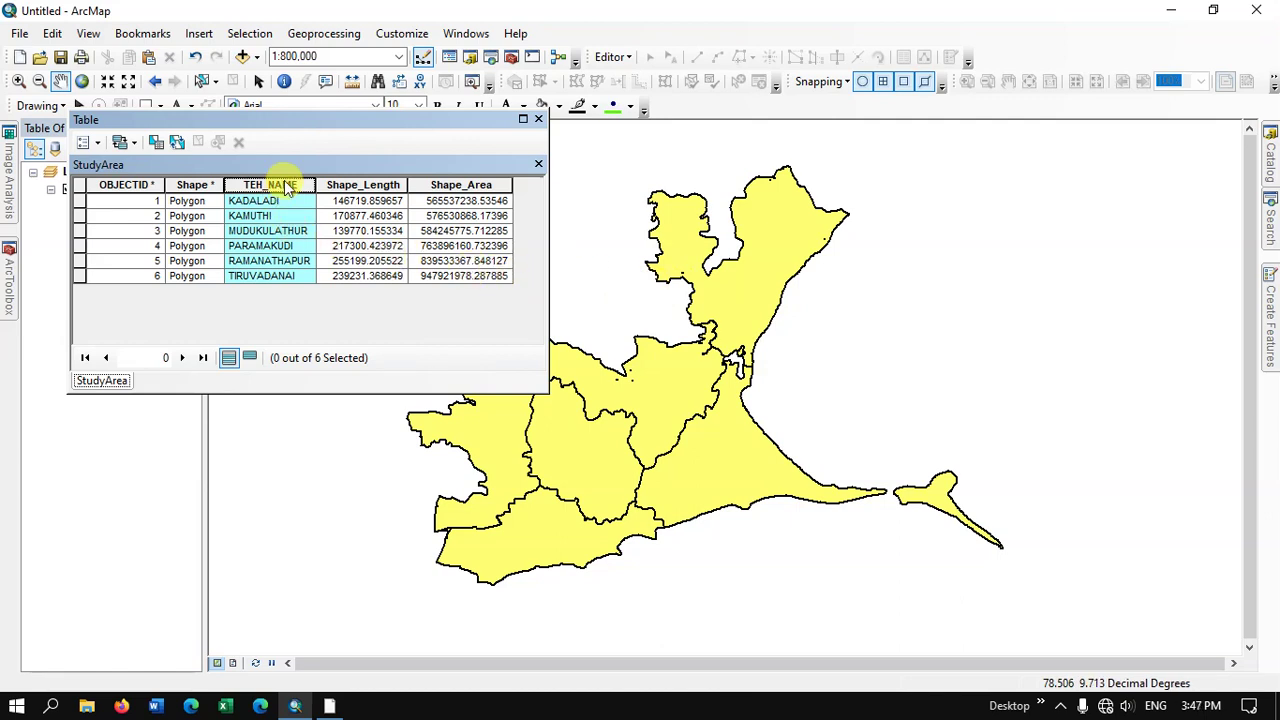
click(538, 119)
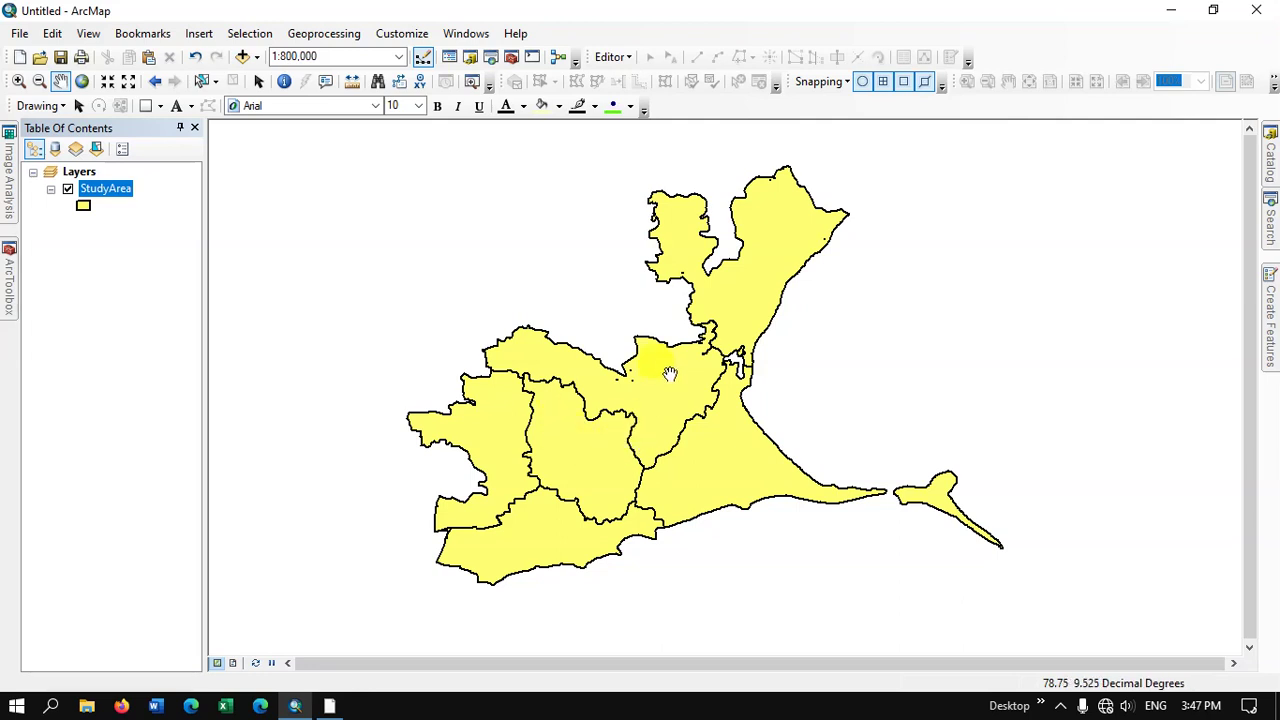
Open the label properties of the StudyArea layer and choose TEH_NAME as the label field.
right_click(124, 189)
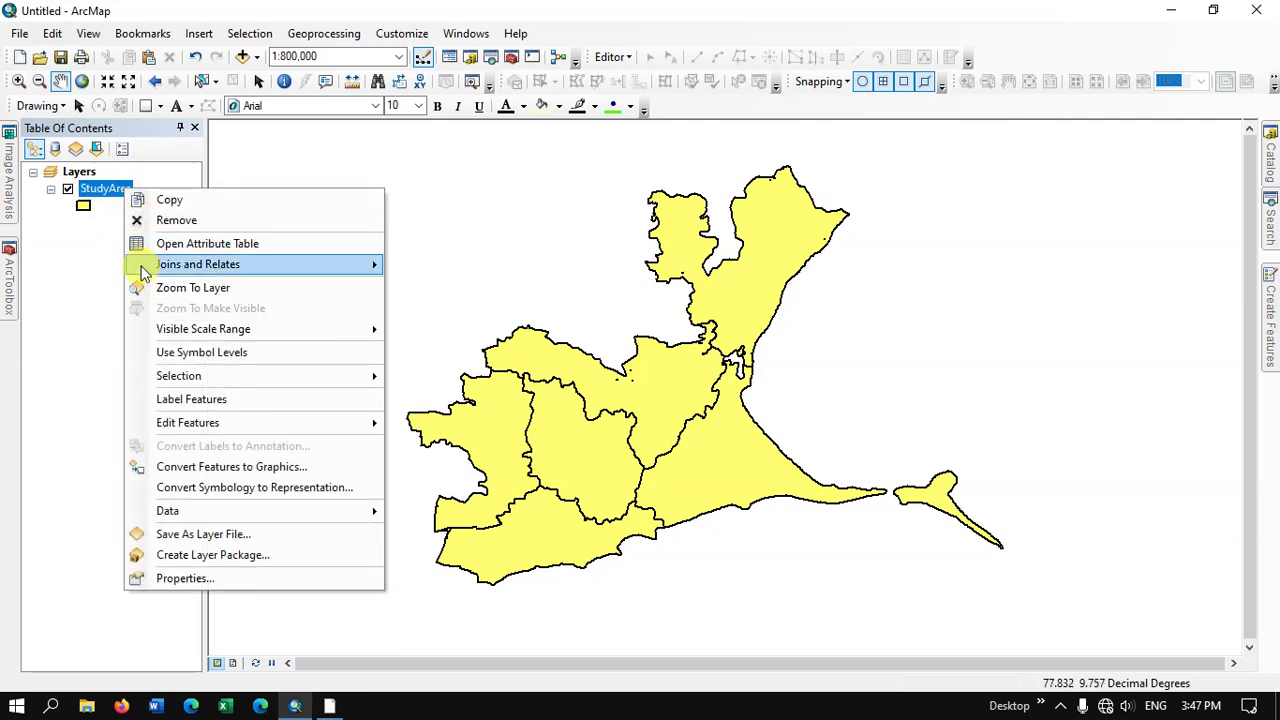
click(184, 576)
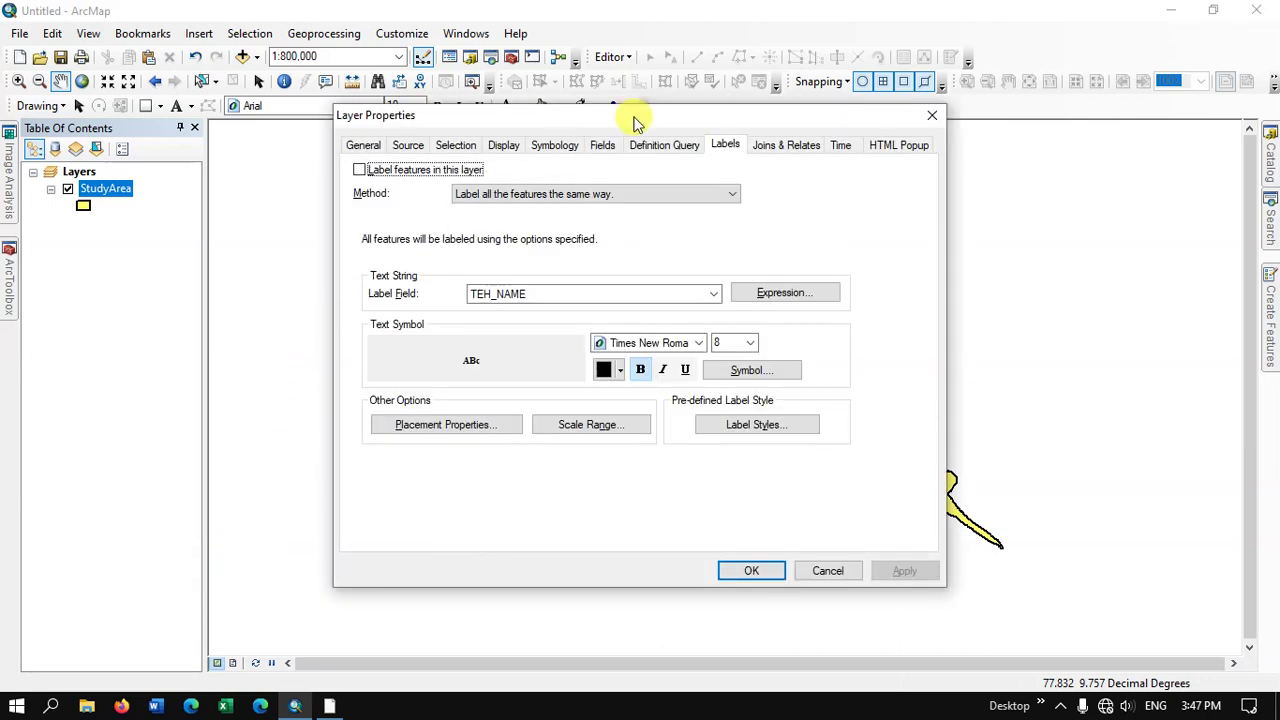
click(366, 147)
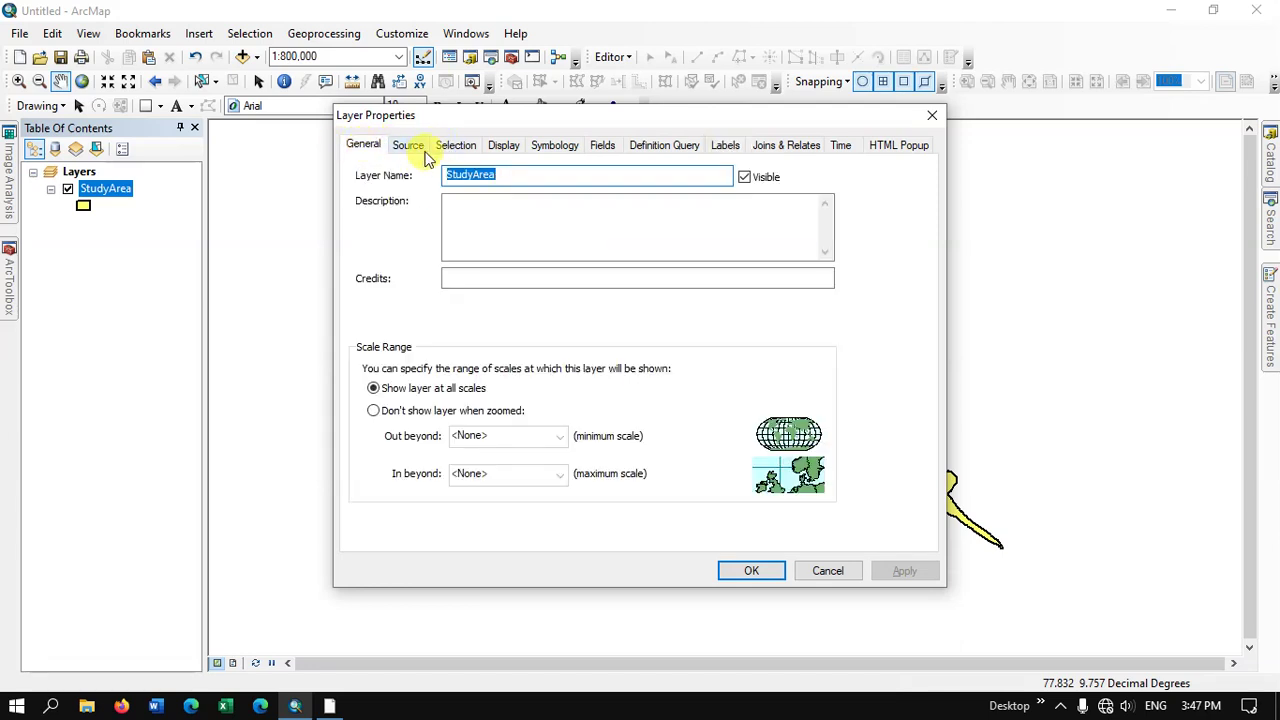
click(422, 150)
click(452, 148)
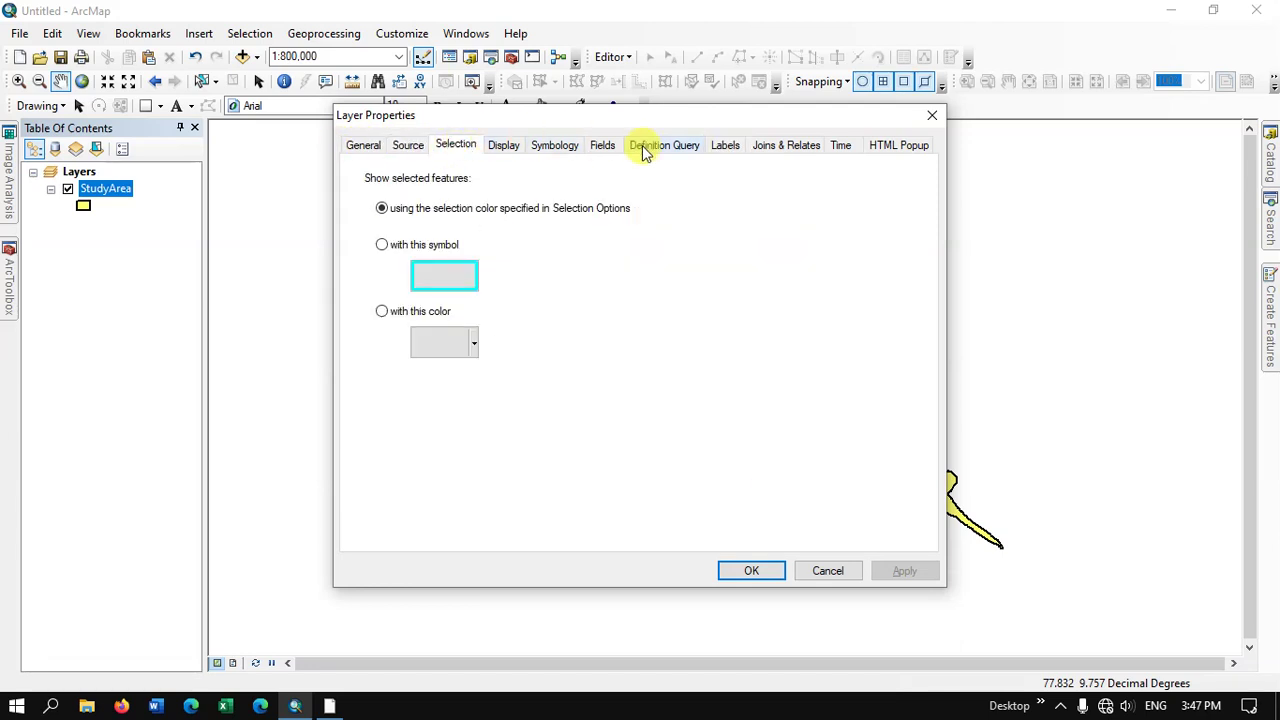
click(722, 147)
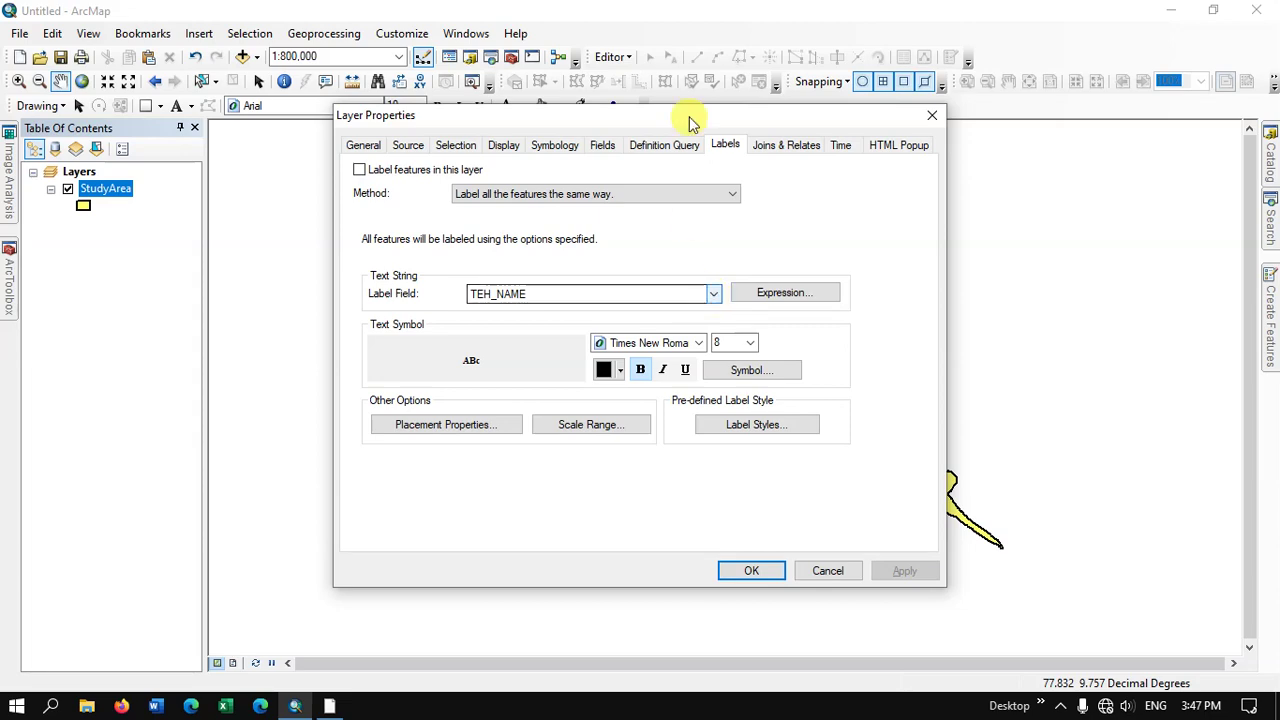
drag(666, 120, 339, 84)
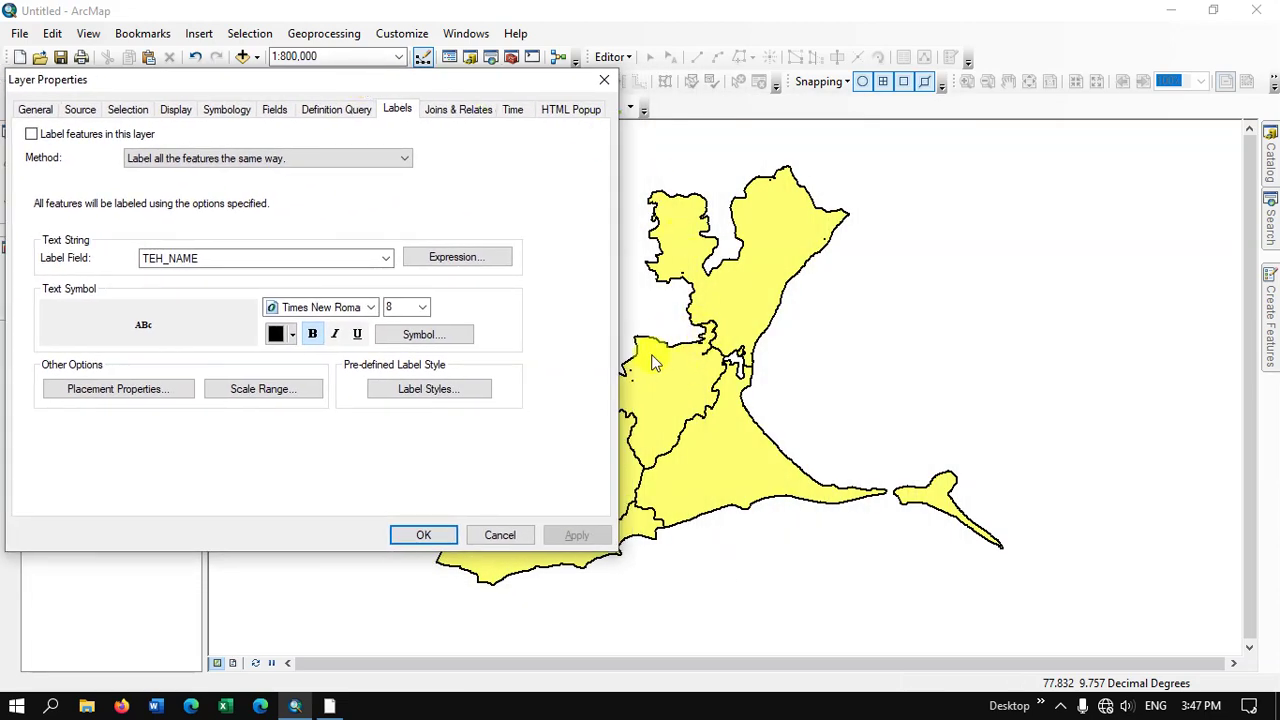
click(386, 258)
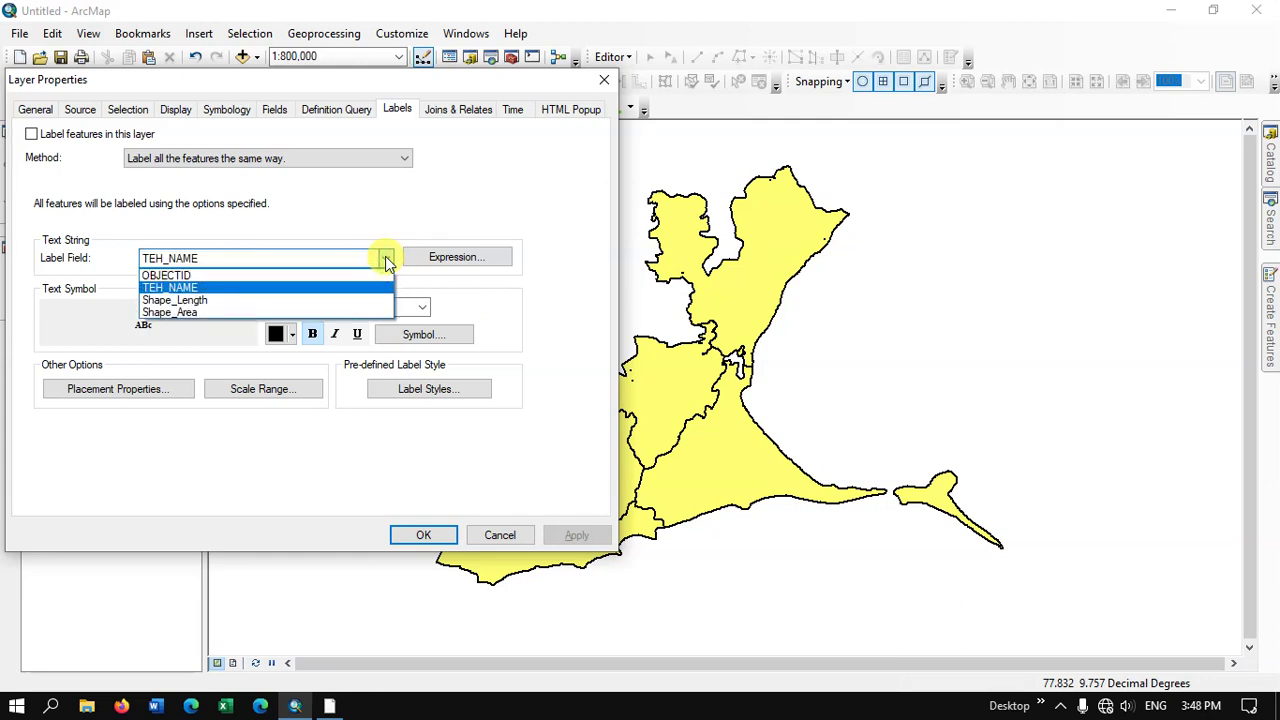
click(238, 288)
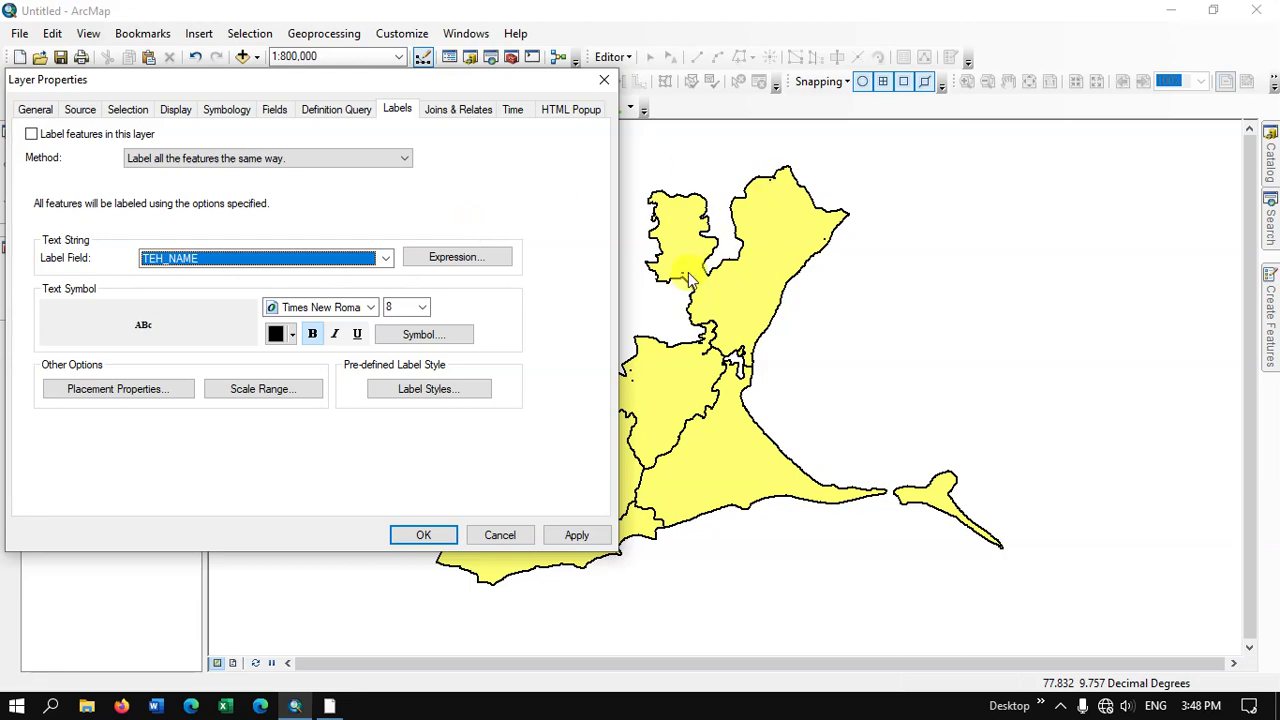
Try Calibri as the label font and switch back to Times New Roman.
drag(398, 83, 403, 48)
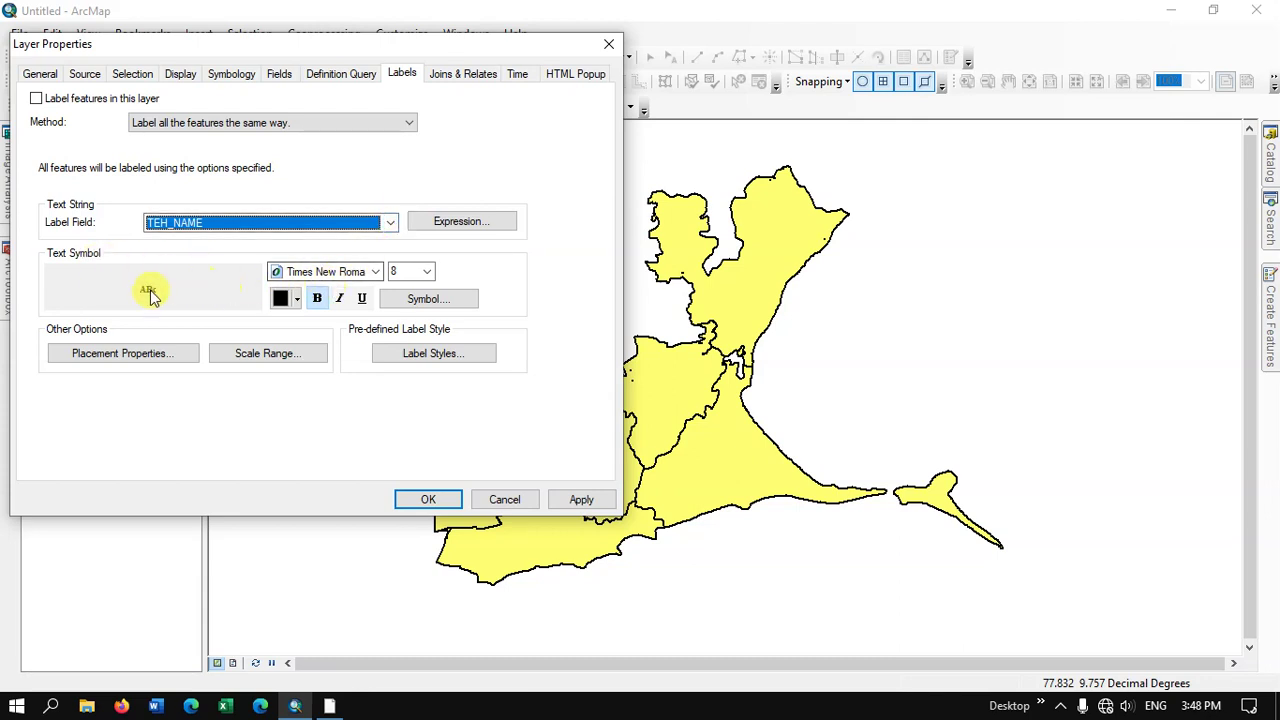
click(370, 271)
scroll(359, 300, up, 5)
click(345, 276)
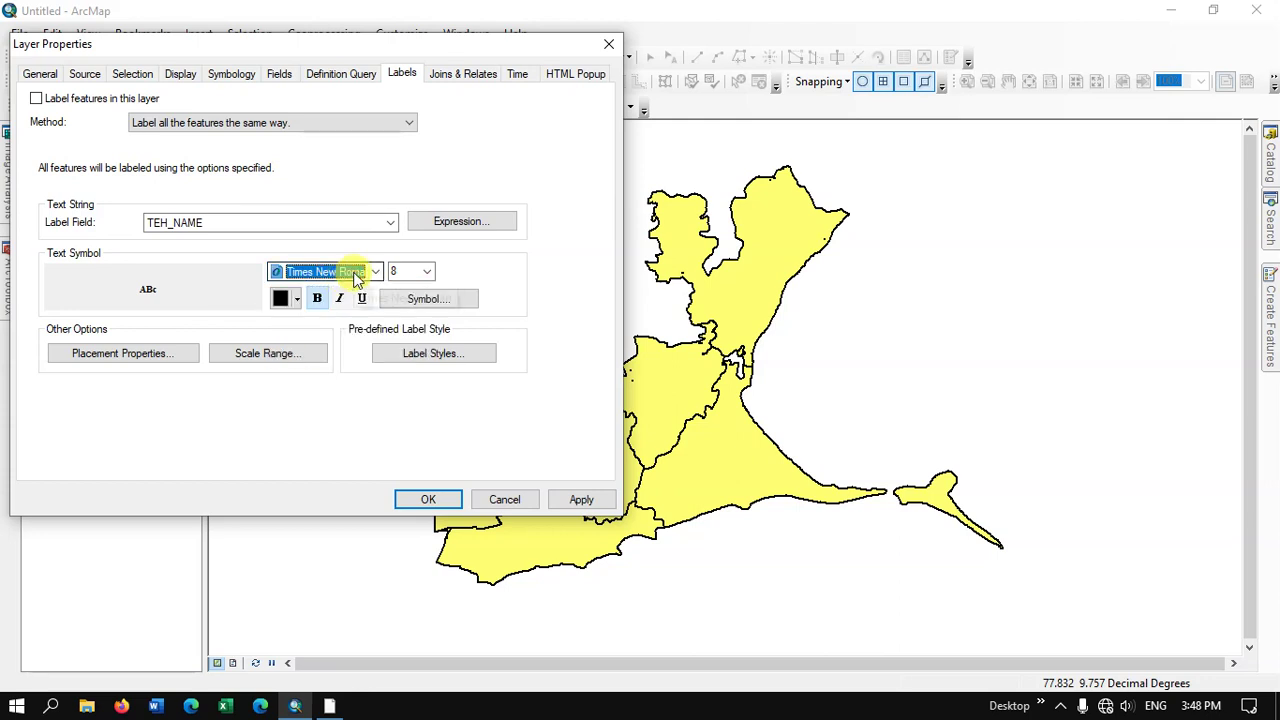
key(c)
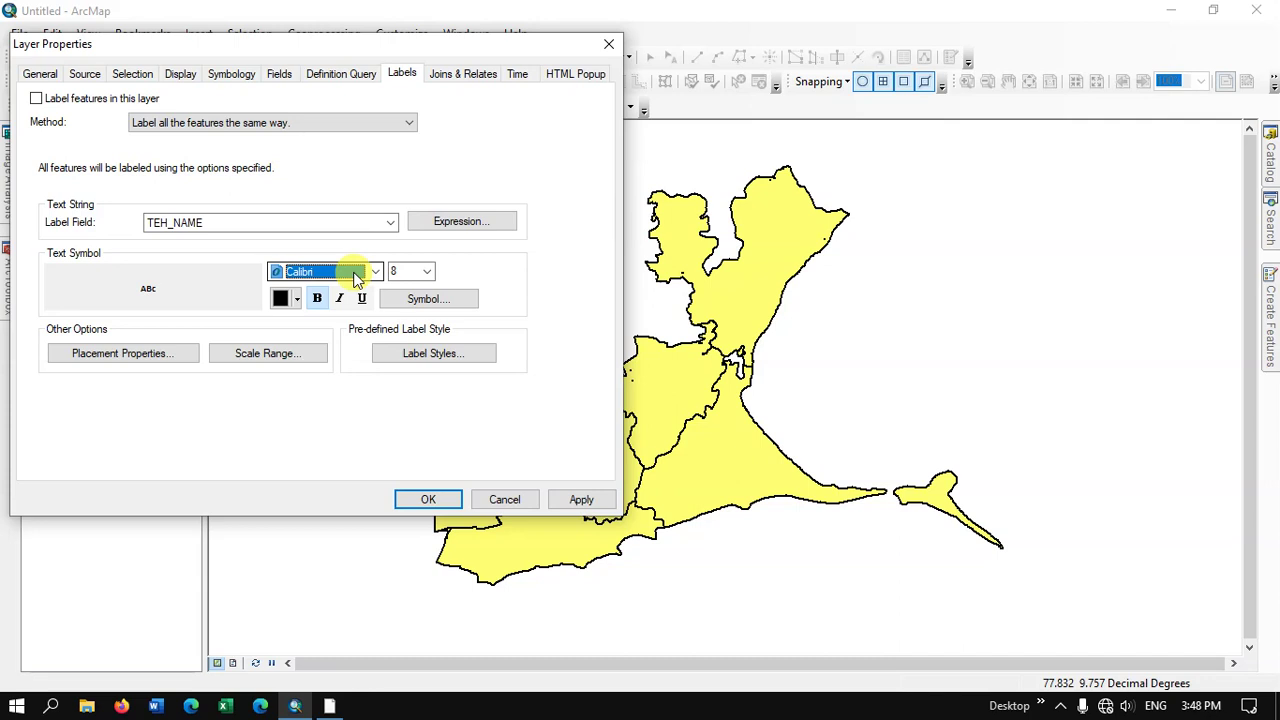
text(Times New Roman)
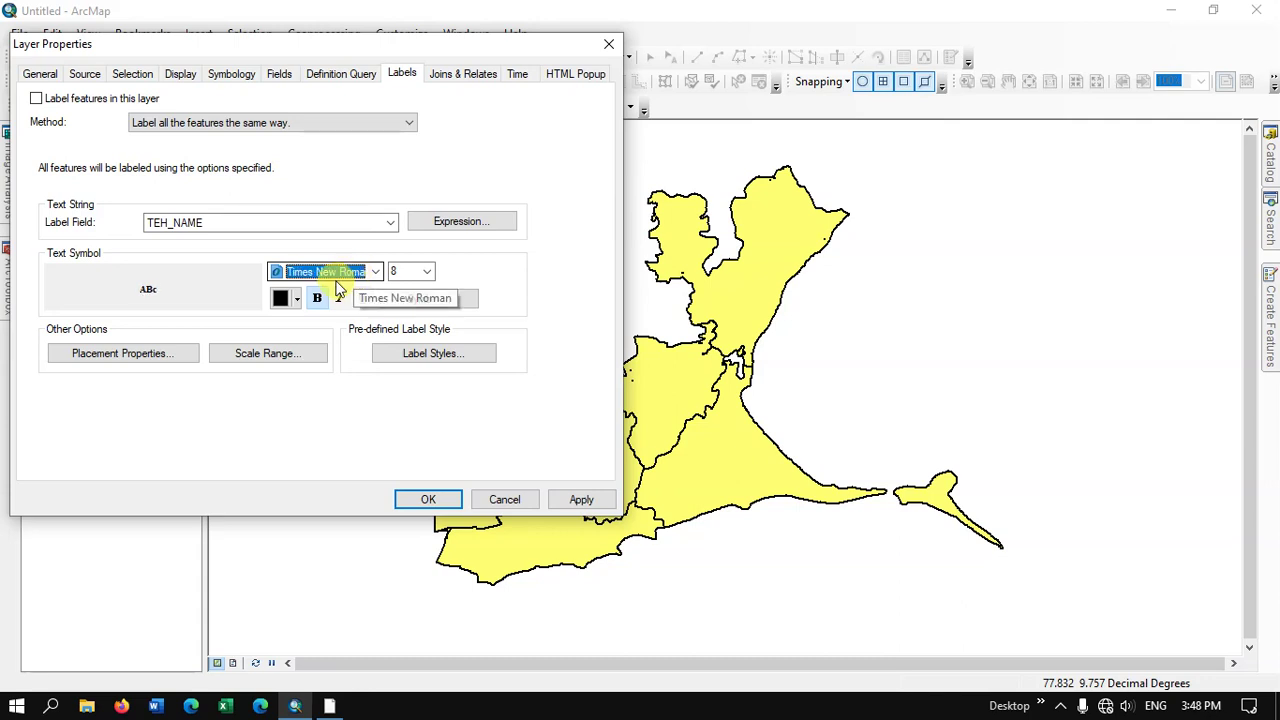
Set the label text size to 7.
click(430, 274)
scroll(416, 316, up, 2)
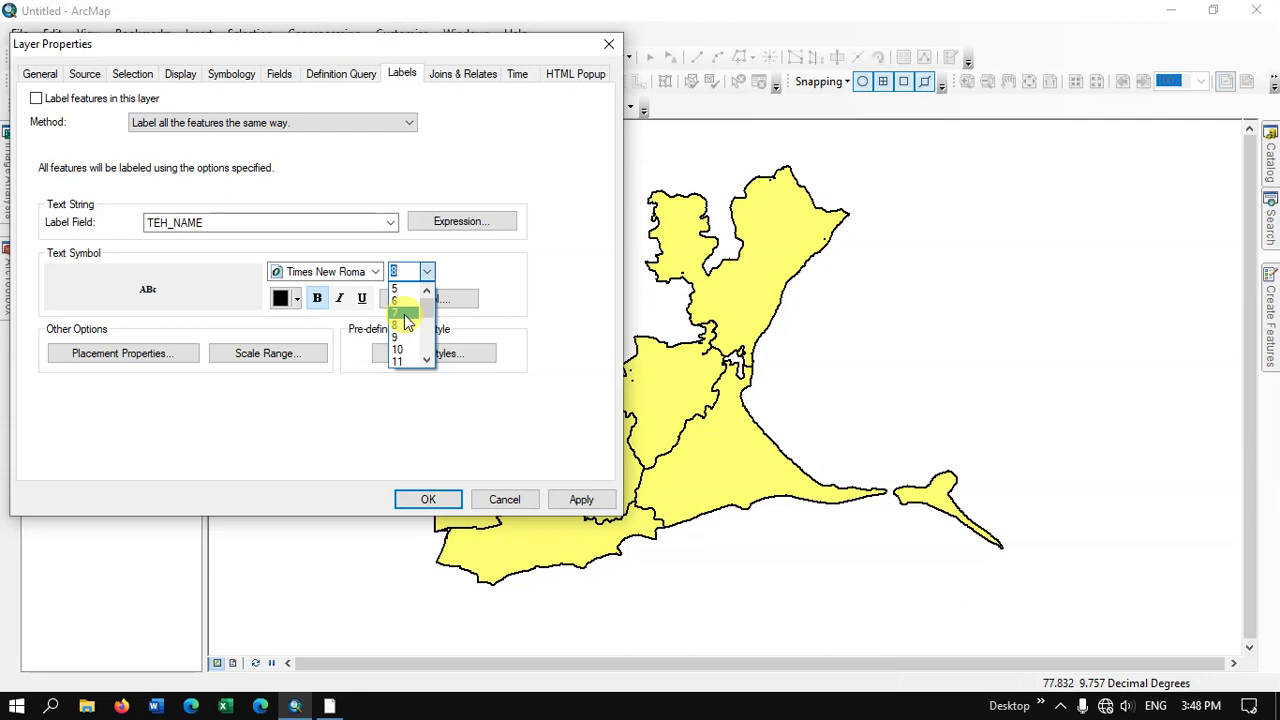
click(404, 324)
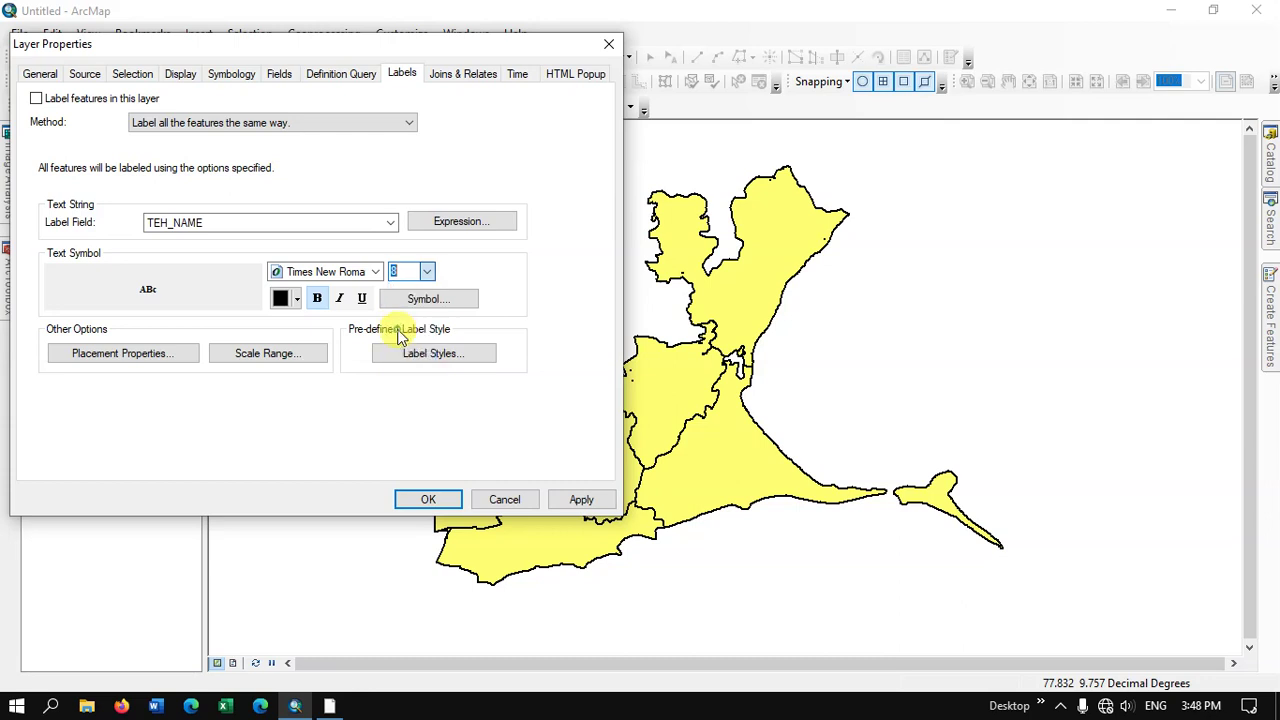
click(426, 272)
scroll(410, 318, down, 3)
scroll(413, 318, down, 1)
scroll(410, 322, up, 4)
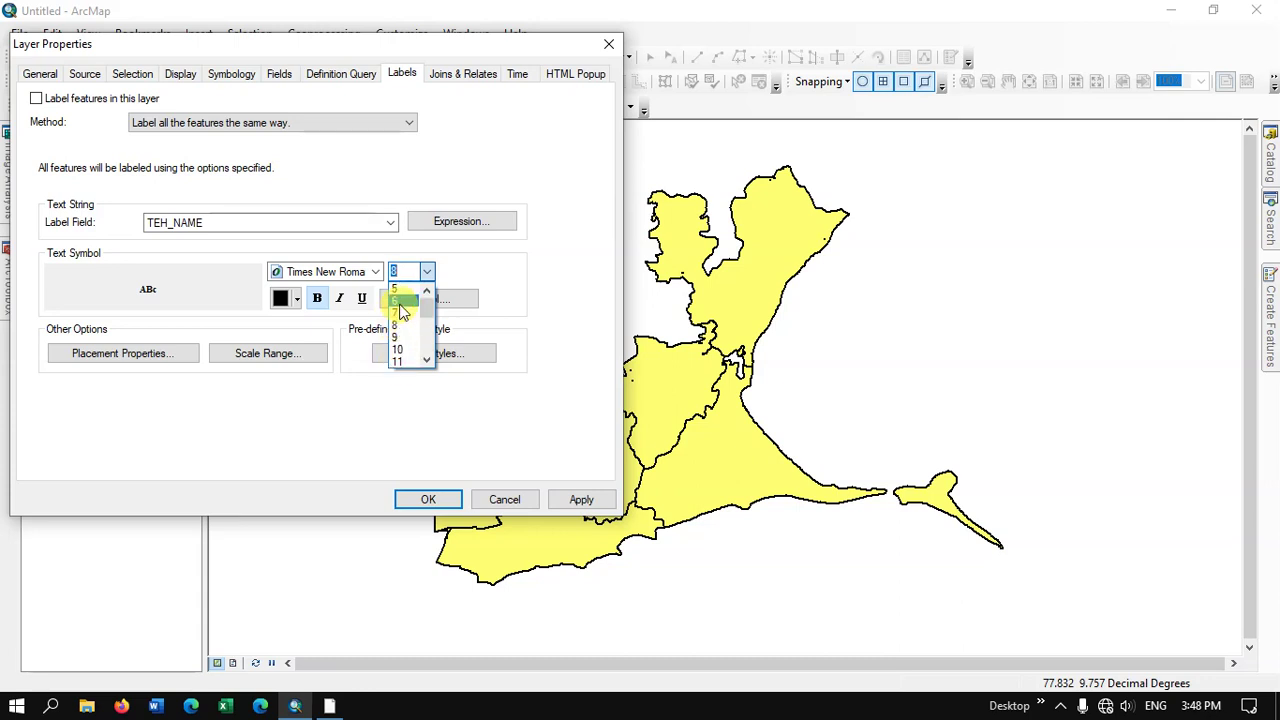
click(401, 315)
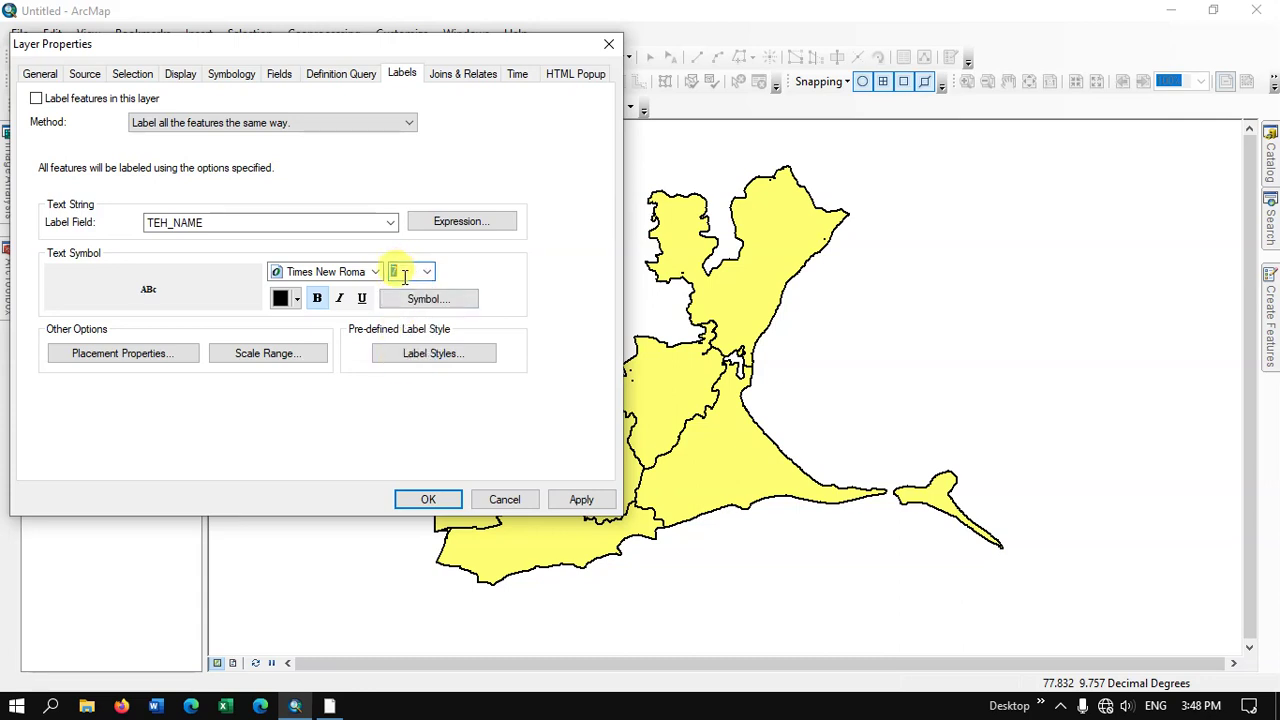
Make the bold label text italic as well and apply the label settings to the layer.
click(320, 300)
click(339, 298)
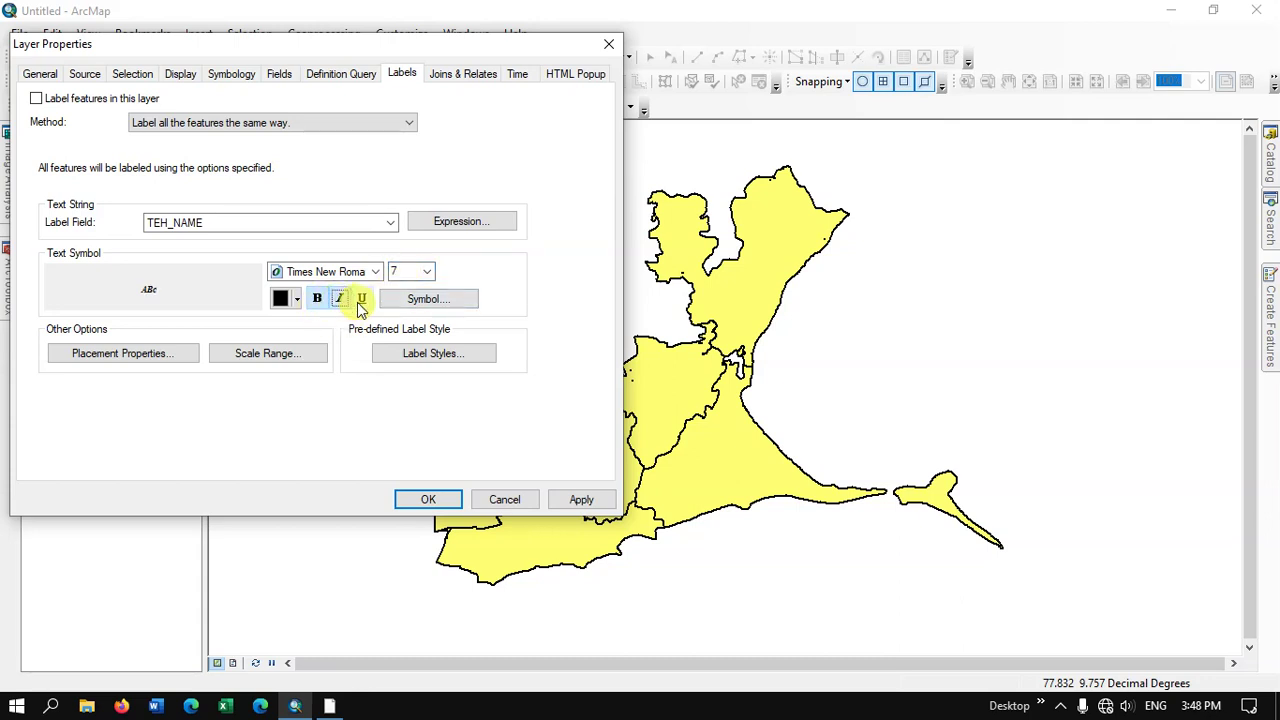
click(590, 505)
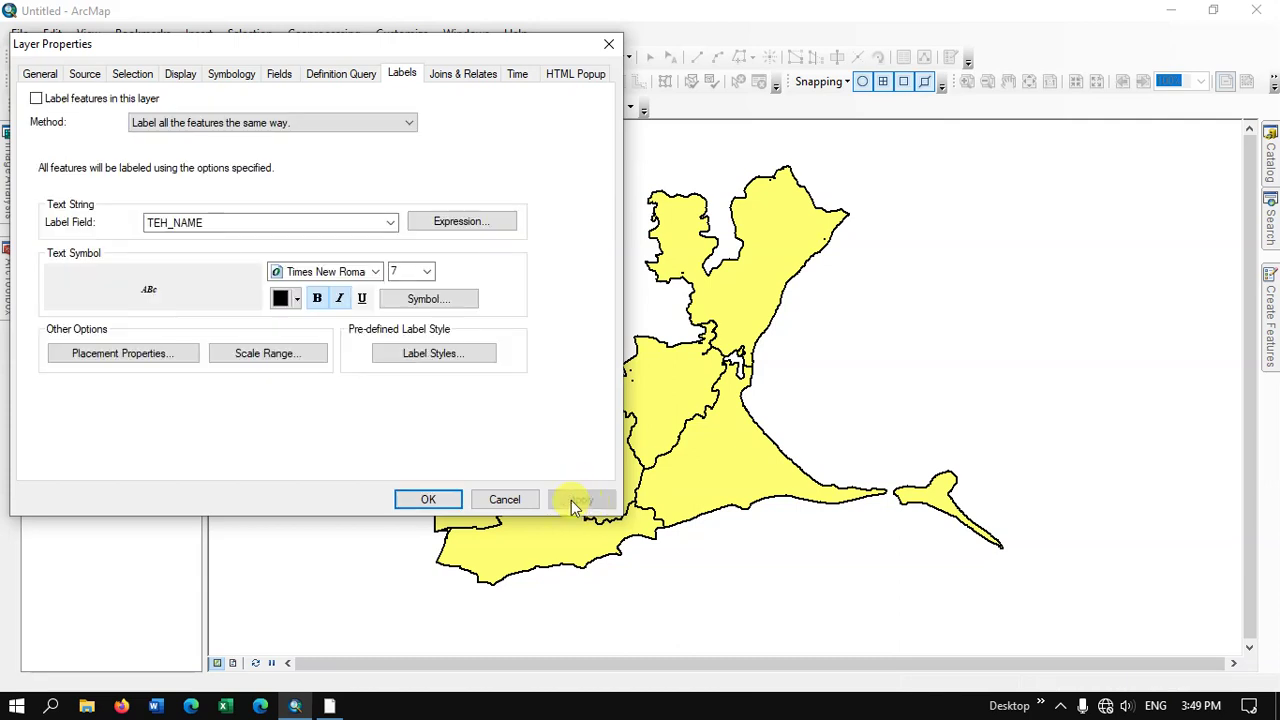
click(455, 508)
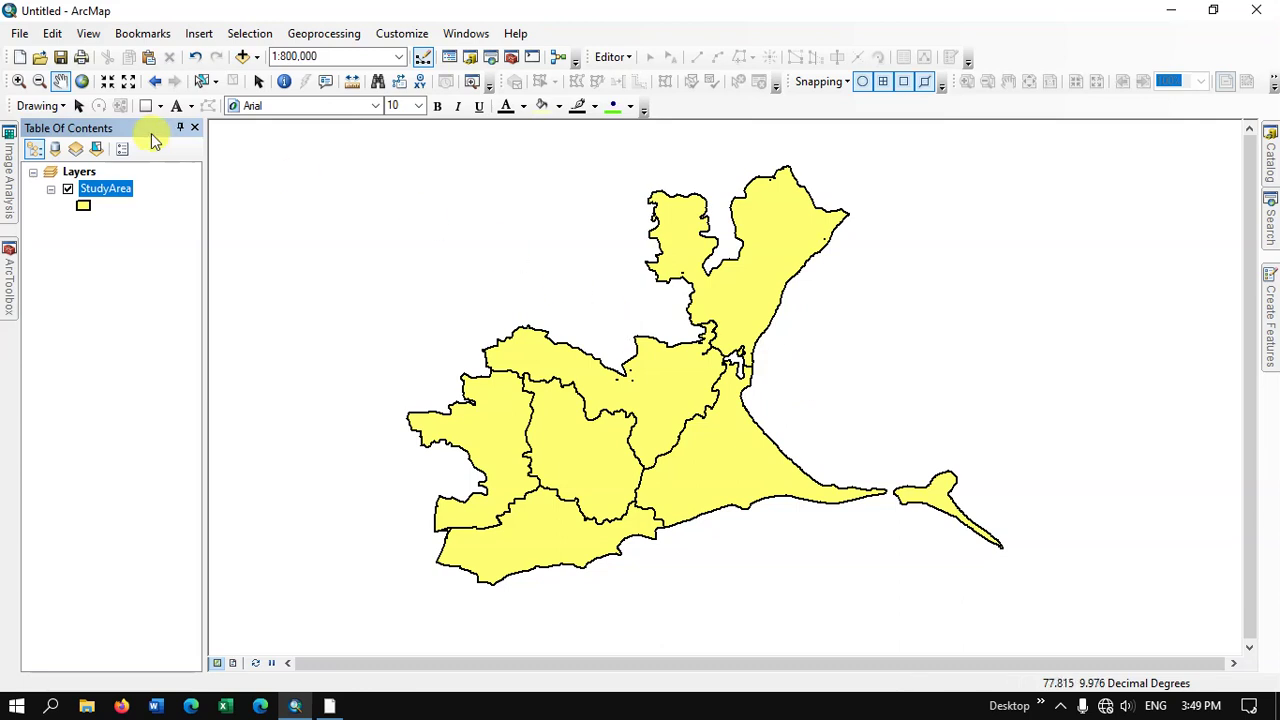
Turn on feature labels for the StudyArea layer.
right_click(122, 195)
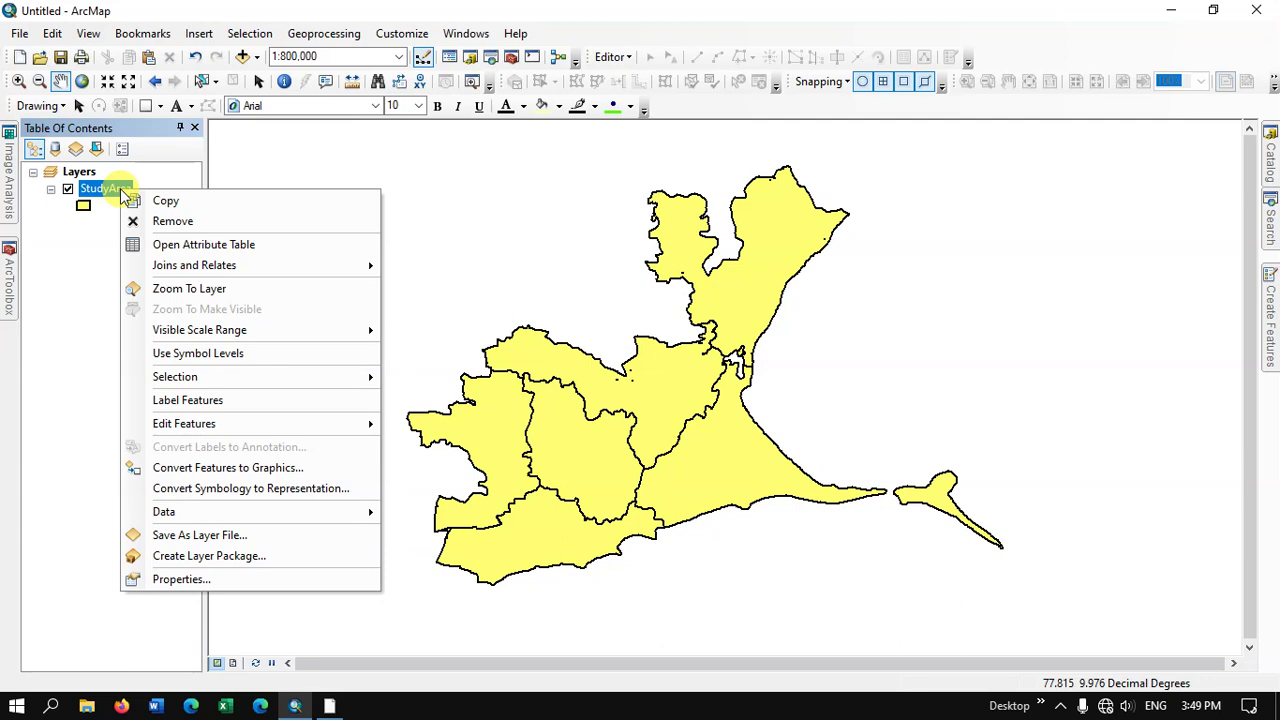
click(140, 400)
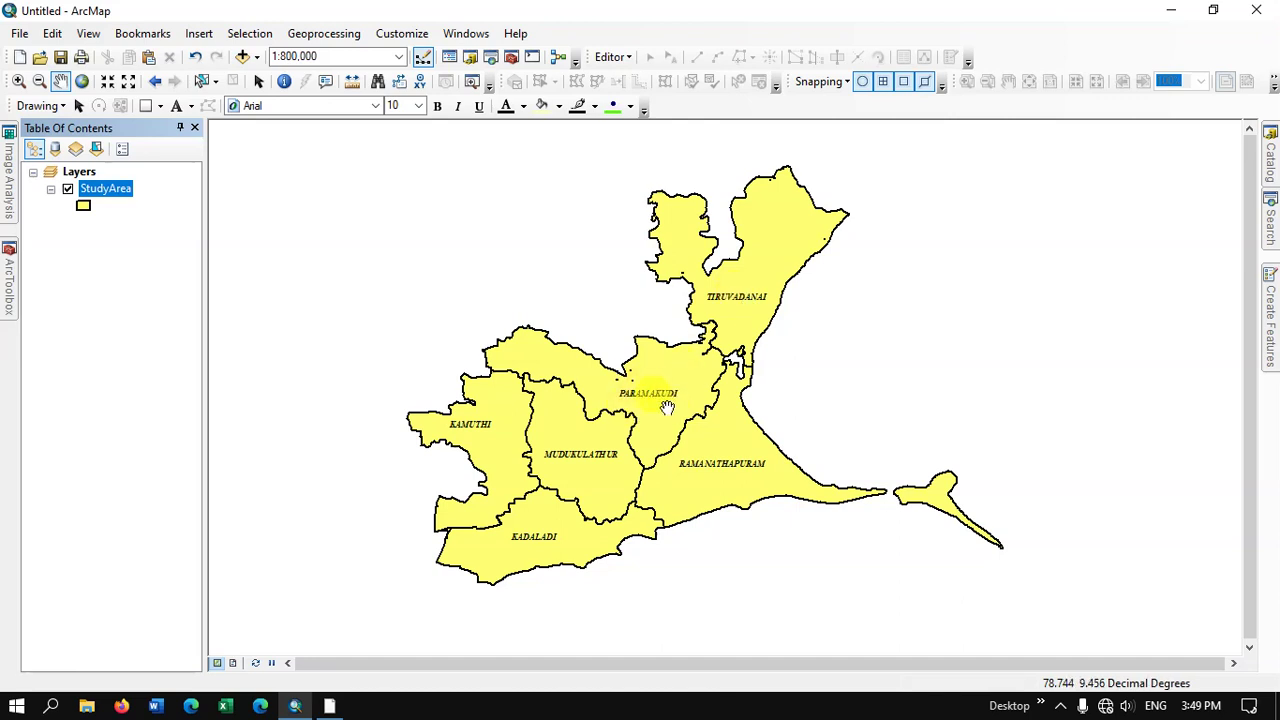
Choose the Coastal Region text style as the label symbol for the StudyArea layer.
right_click(107, 188)
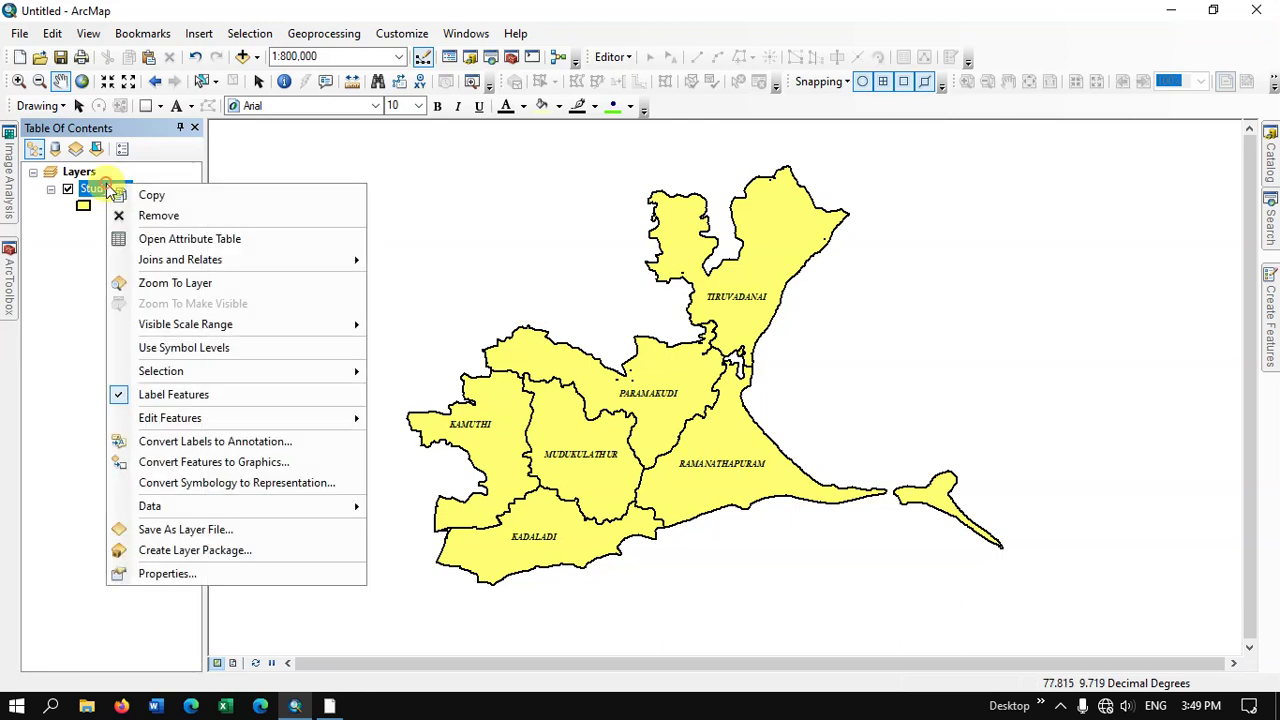
click(205, 571)
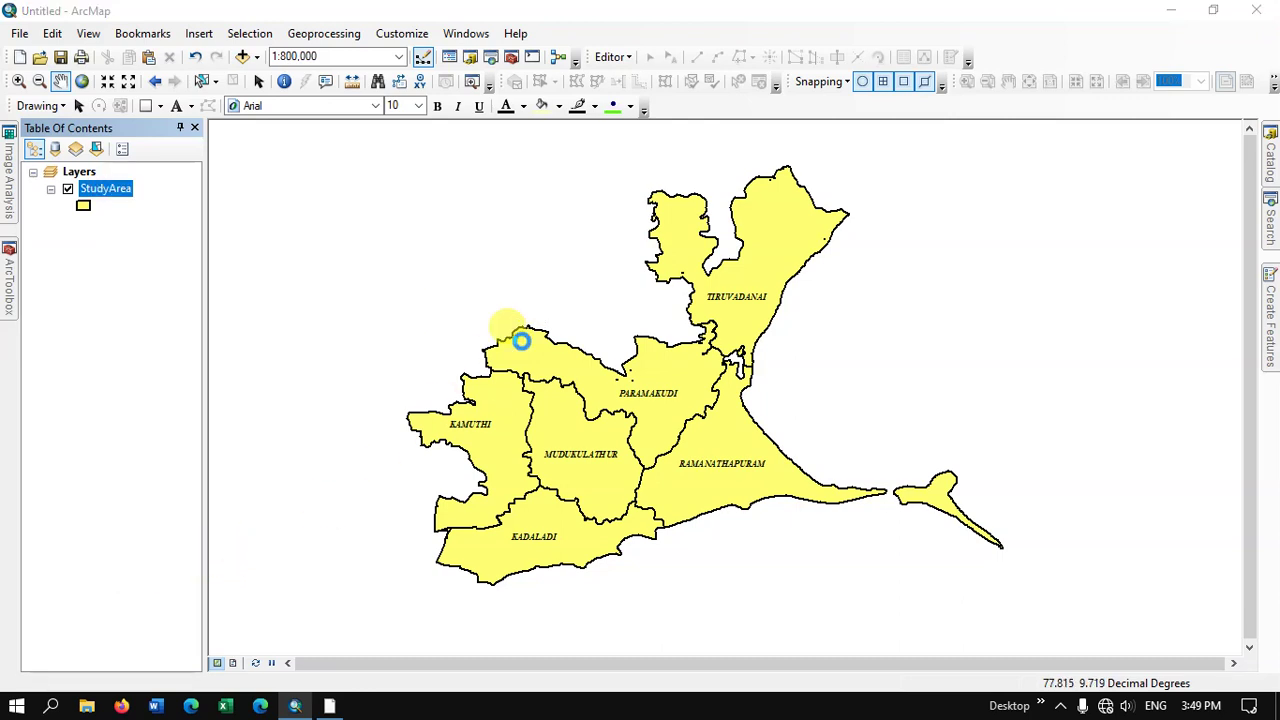
mouse_move(697, 117)
mouse_down()
mouse_move(378, 50)
mouse_move(388, 54)
mouse_up()
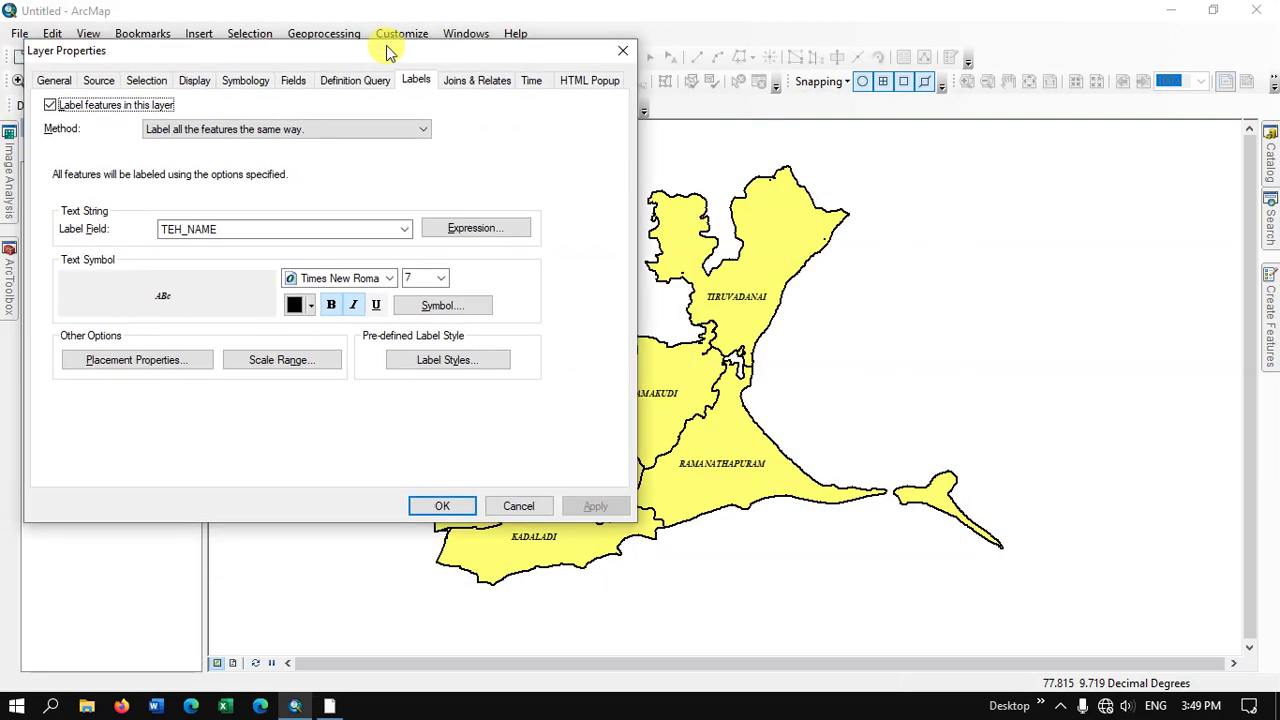
click(465, 313)
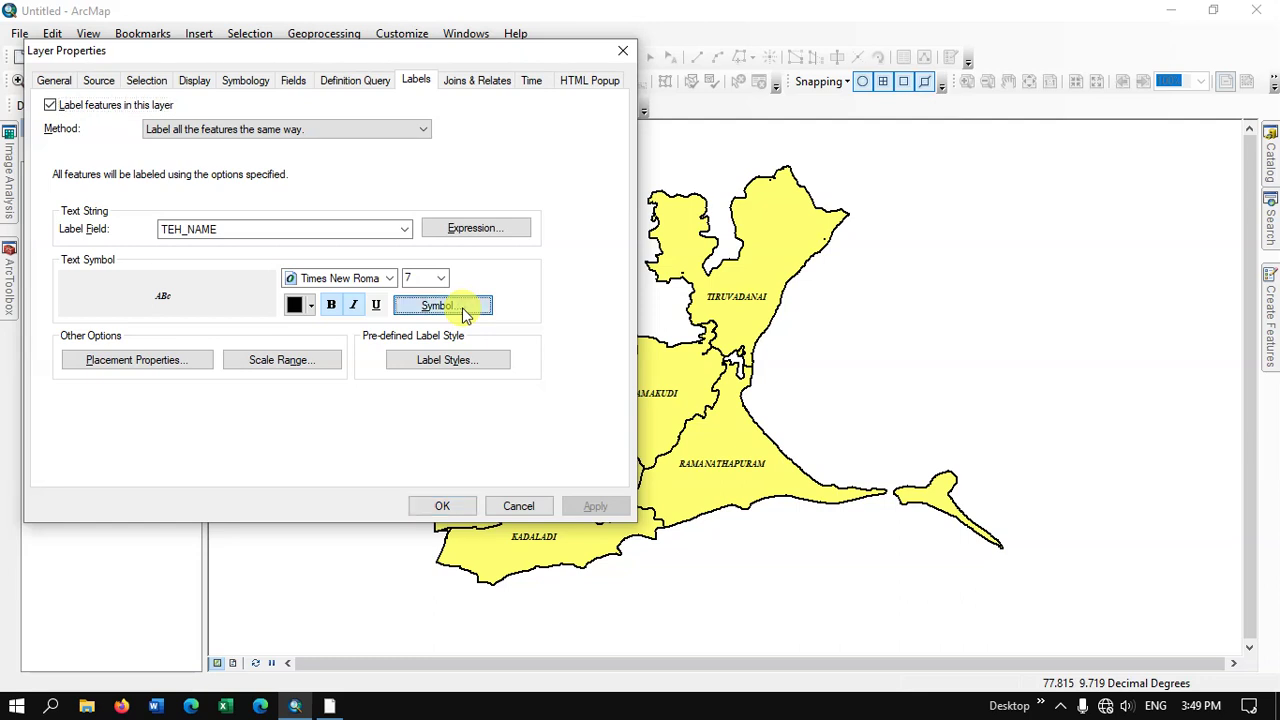
click(463, 313)
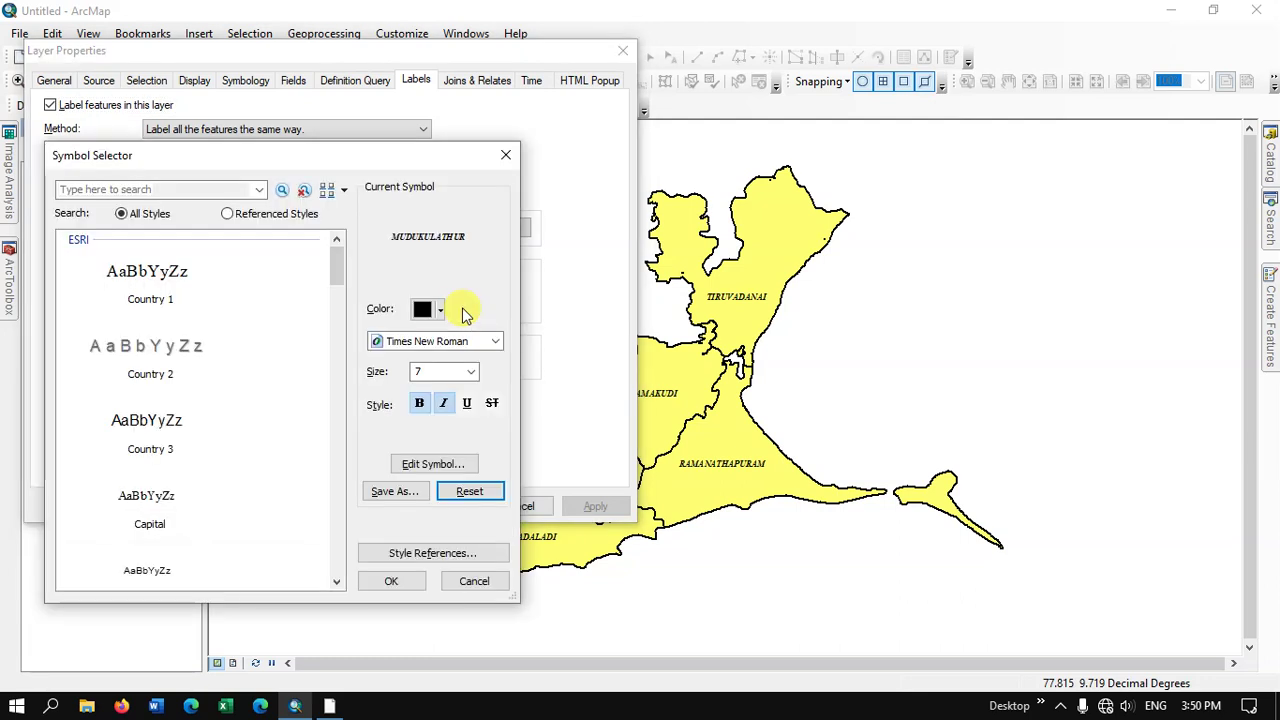
drag(285, 158, 334, 75)
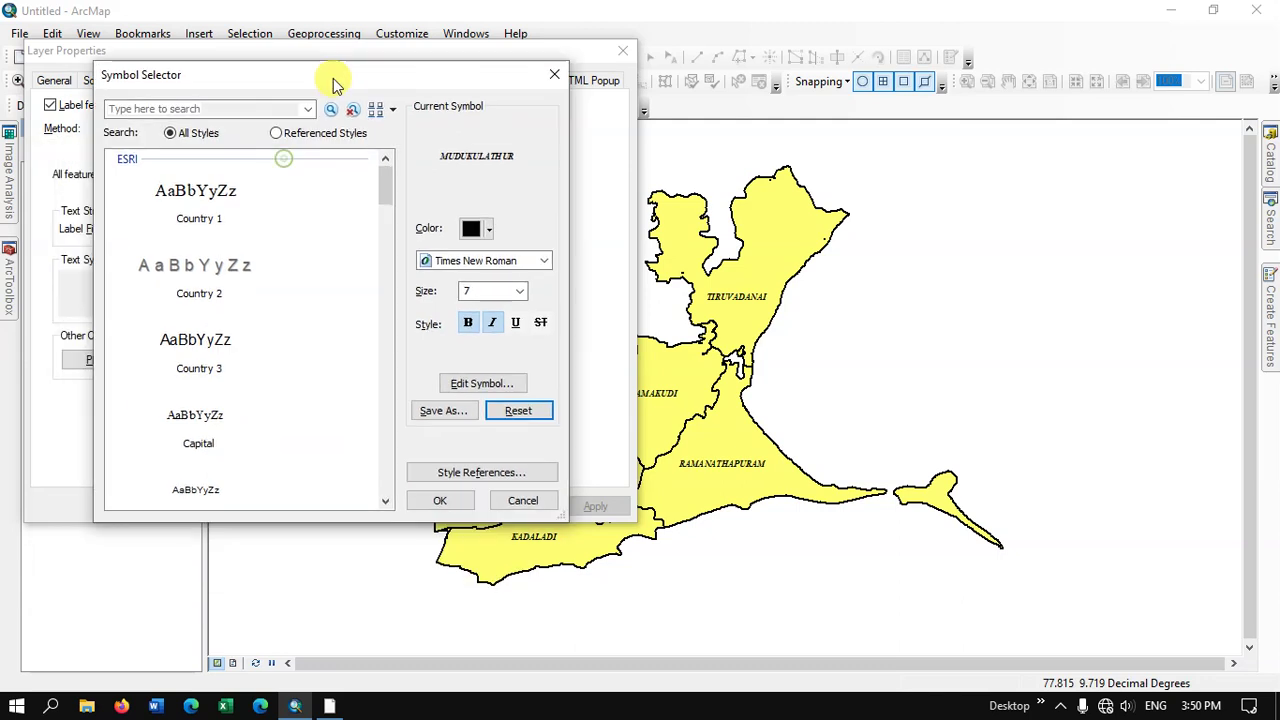
scroll(310, 208, down, 20)
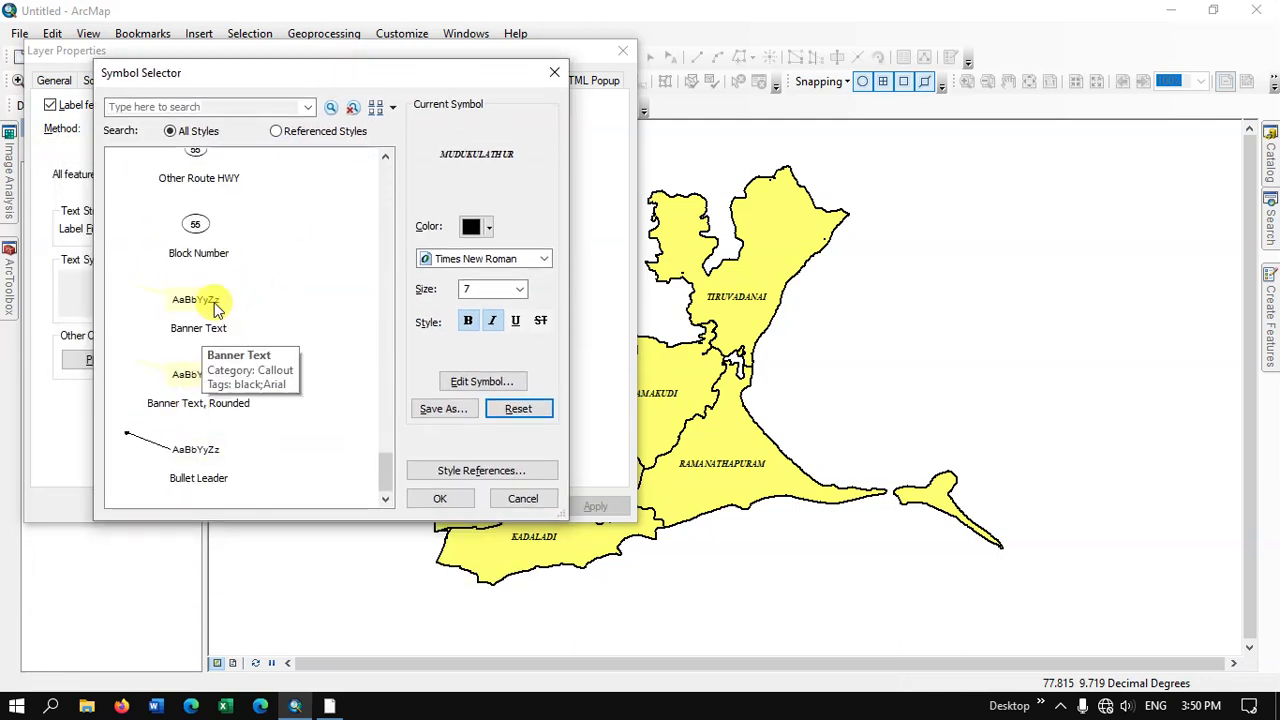
scroll(218, 303, up, 3)
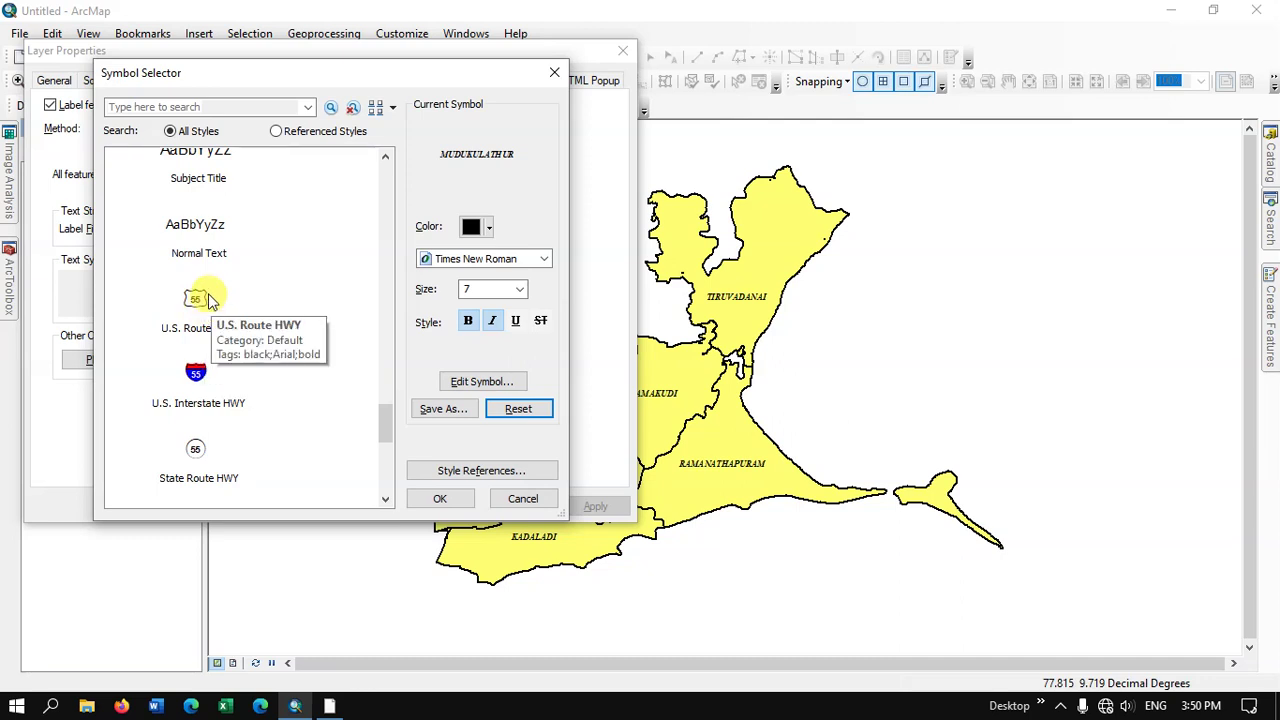
scroll(206, 291, up, 5)
scroll(170, 225, up, 8)
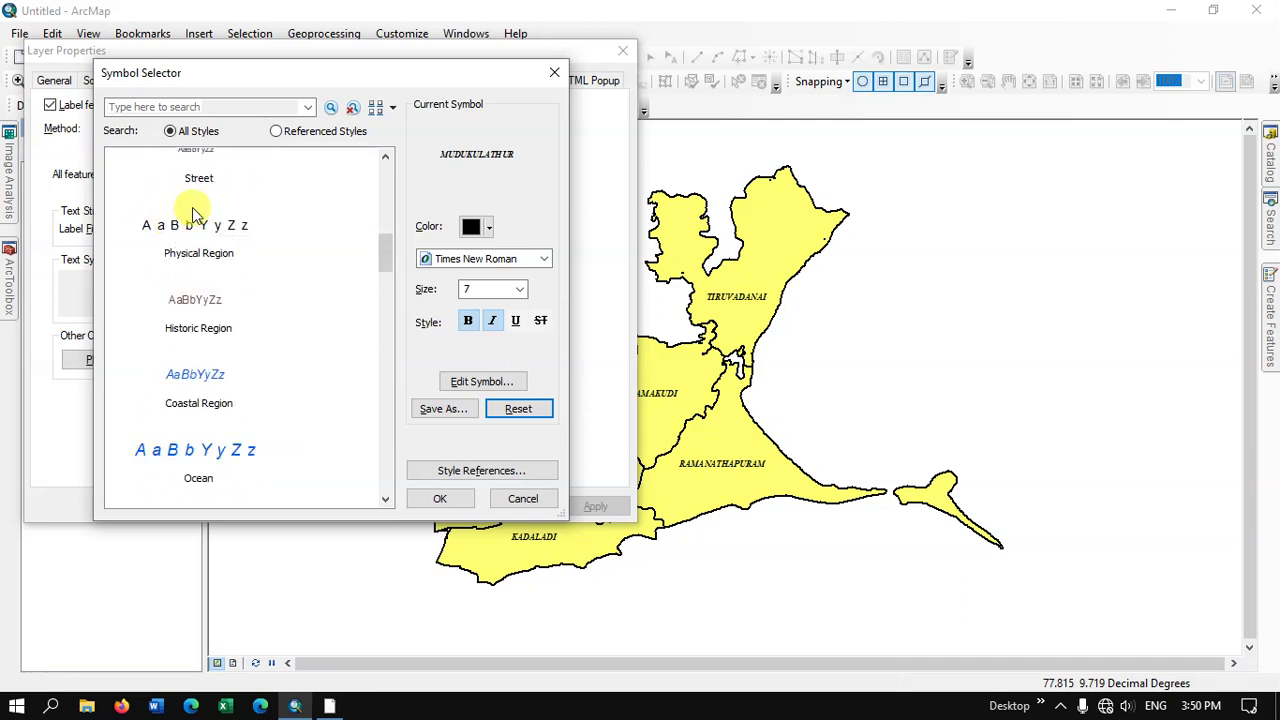
click(195, 373)
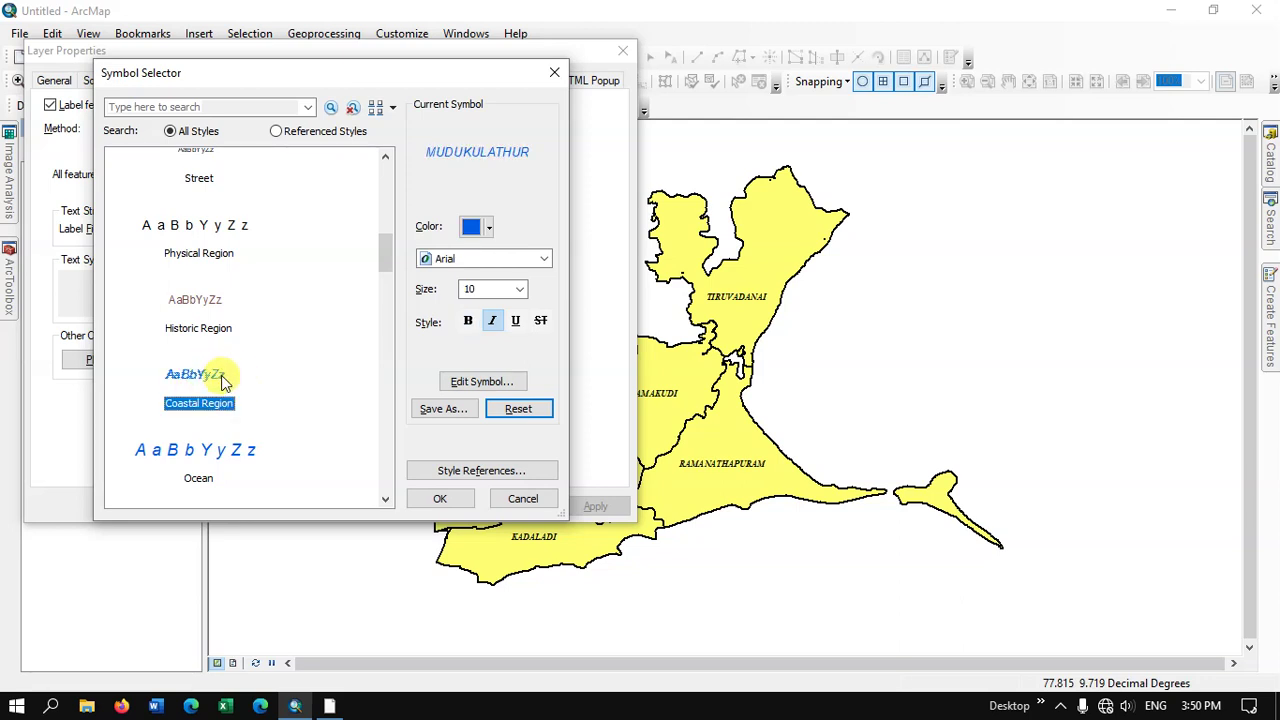
Try red as the label symbol's text colour and set it to black instead.
click(488, 228)
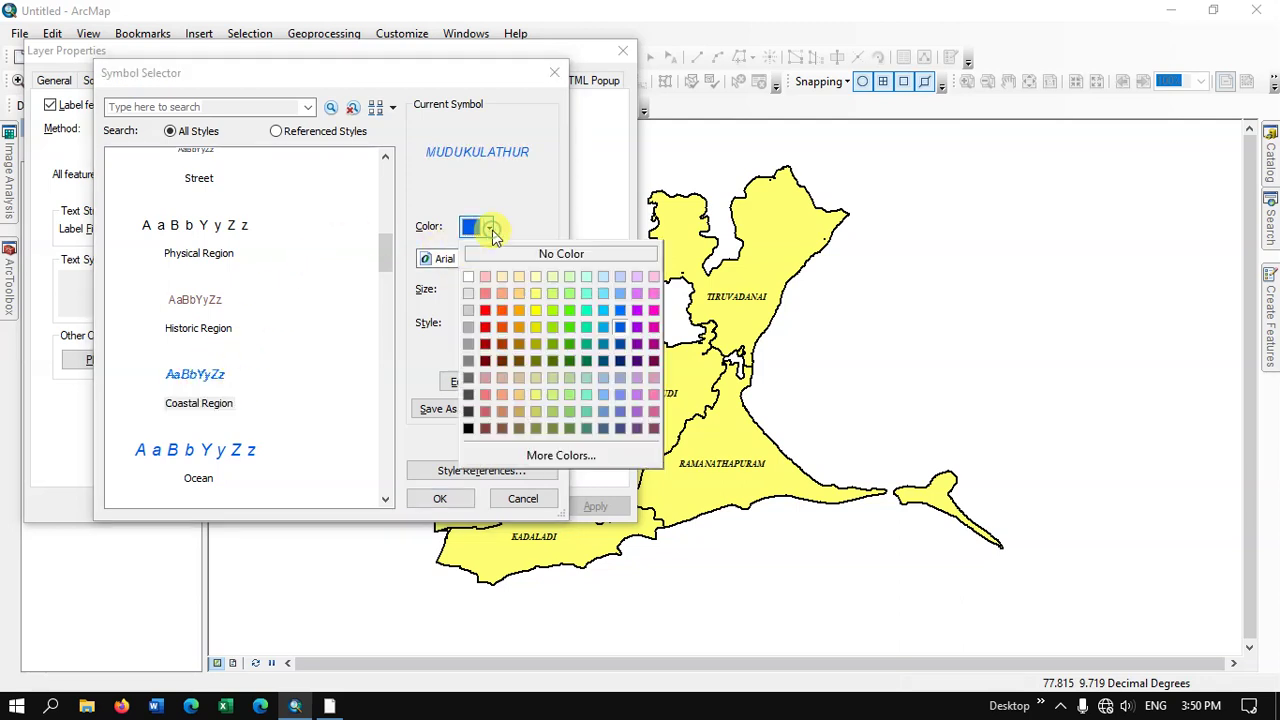
click(485, 326)
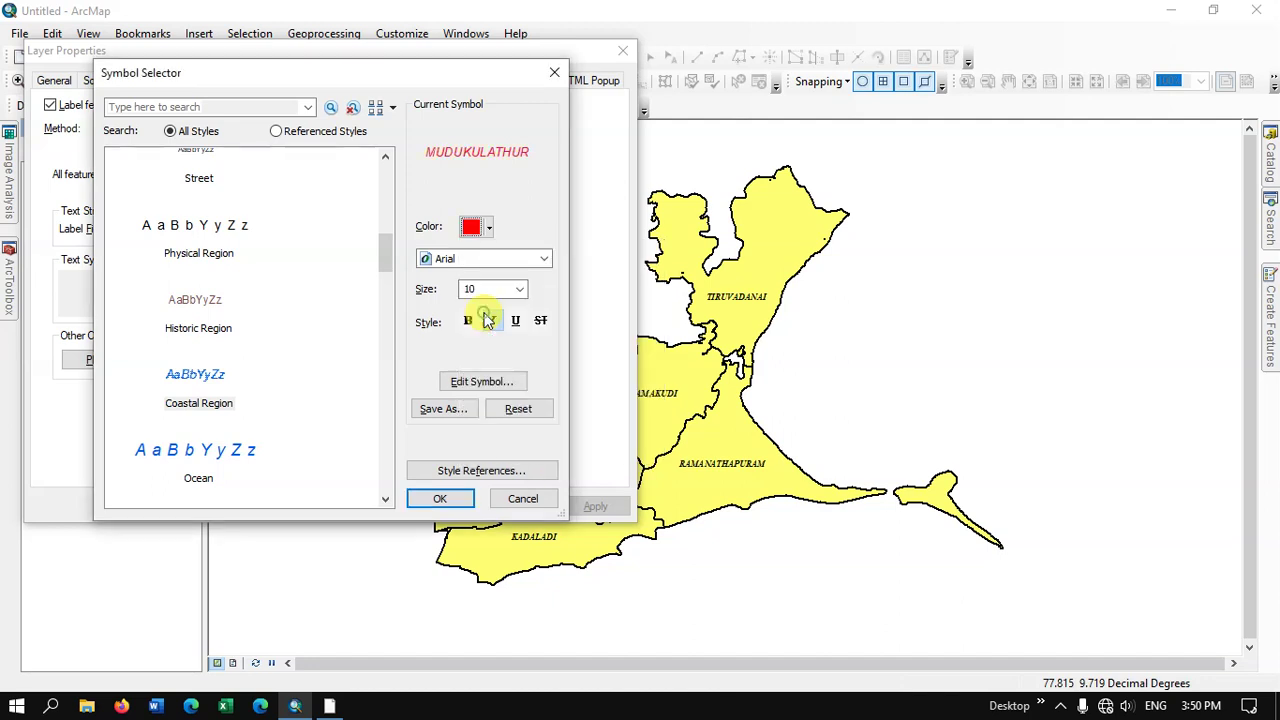
click(490, 230)
click(478, 437)
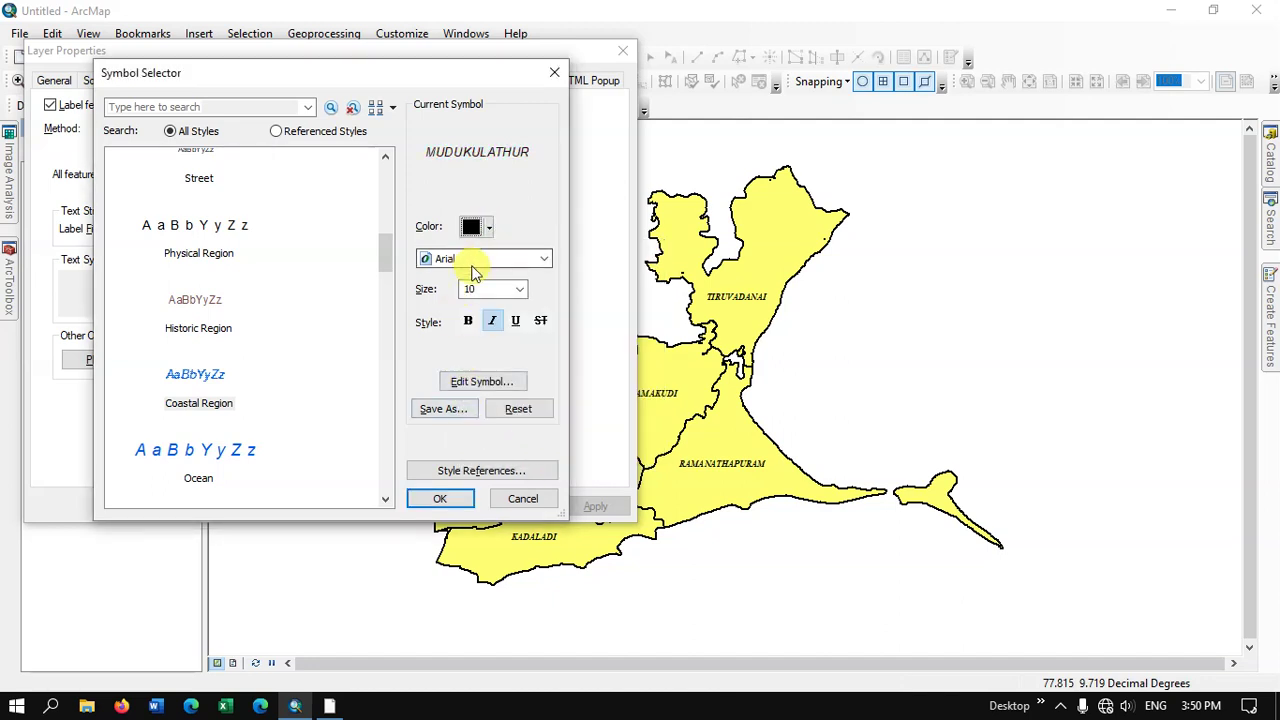
Make the label symbol bold at size 7 and apply it to the StudyArea labels.
click(467, 320)
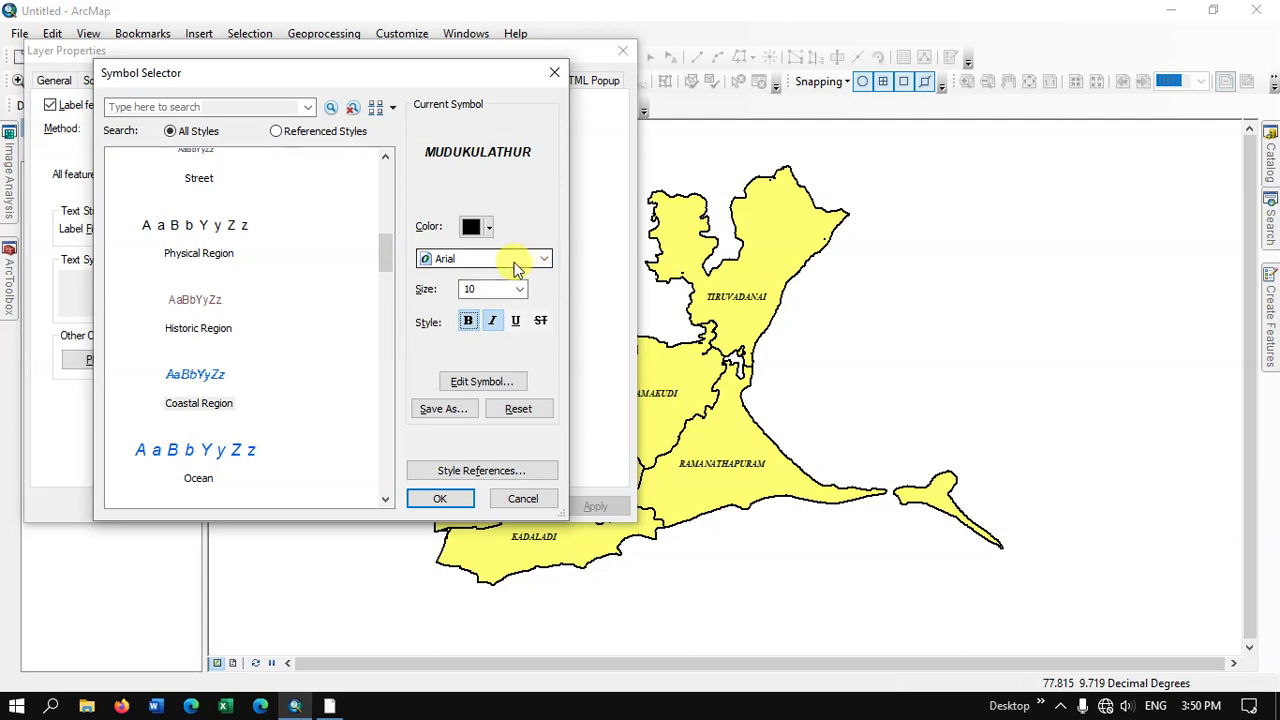
click(519, 289)
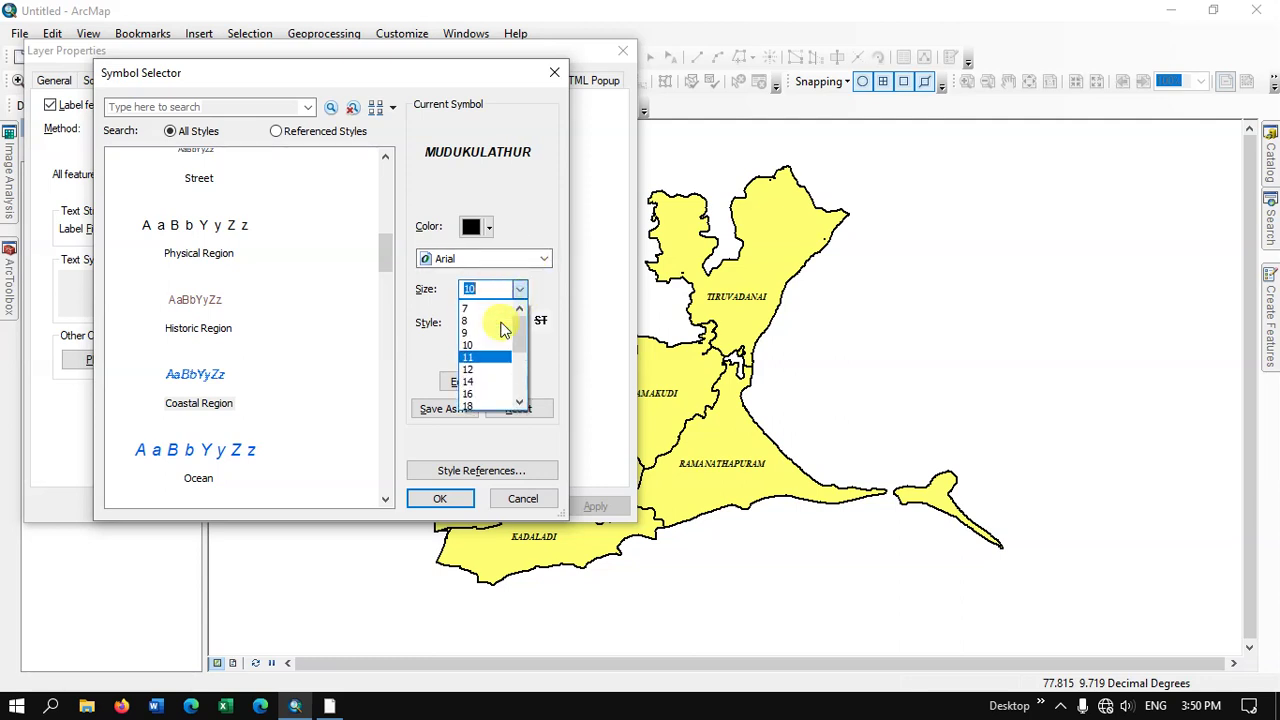
click(484, 331)
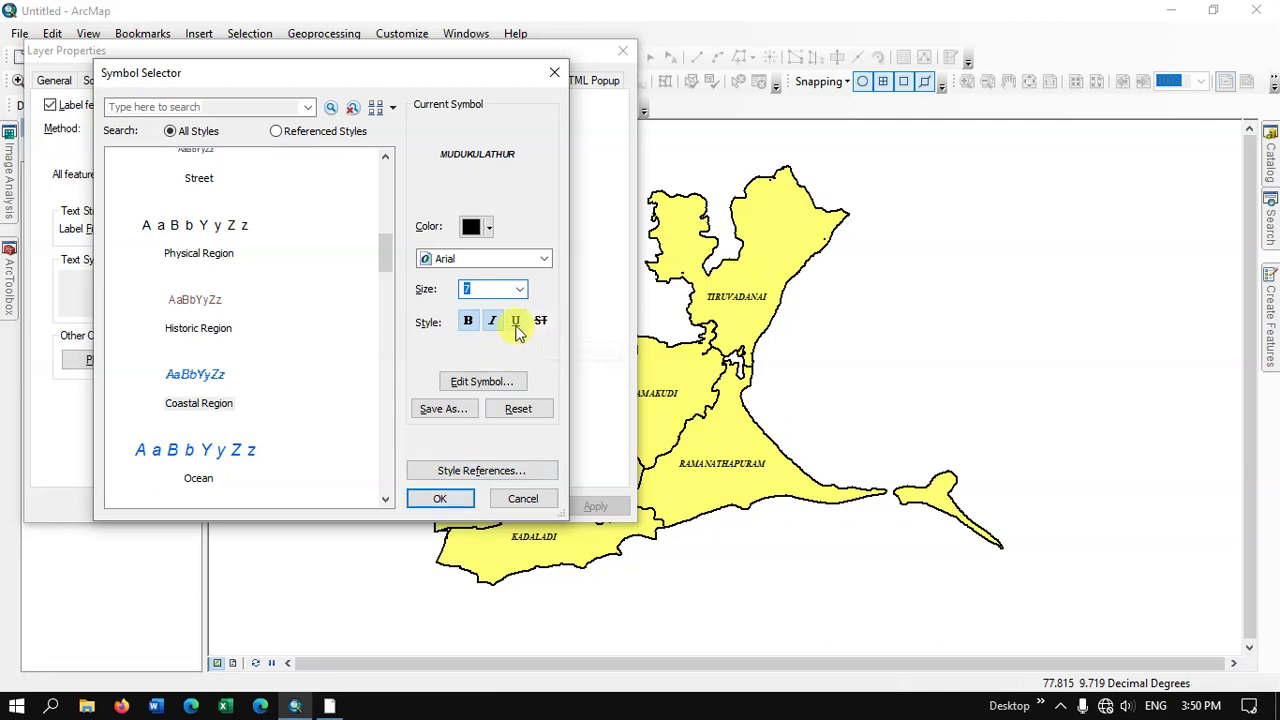
click(455, 502)
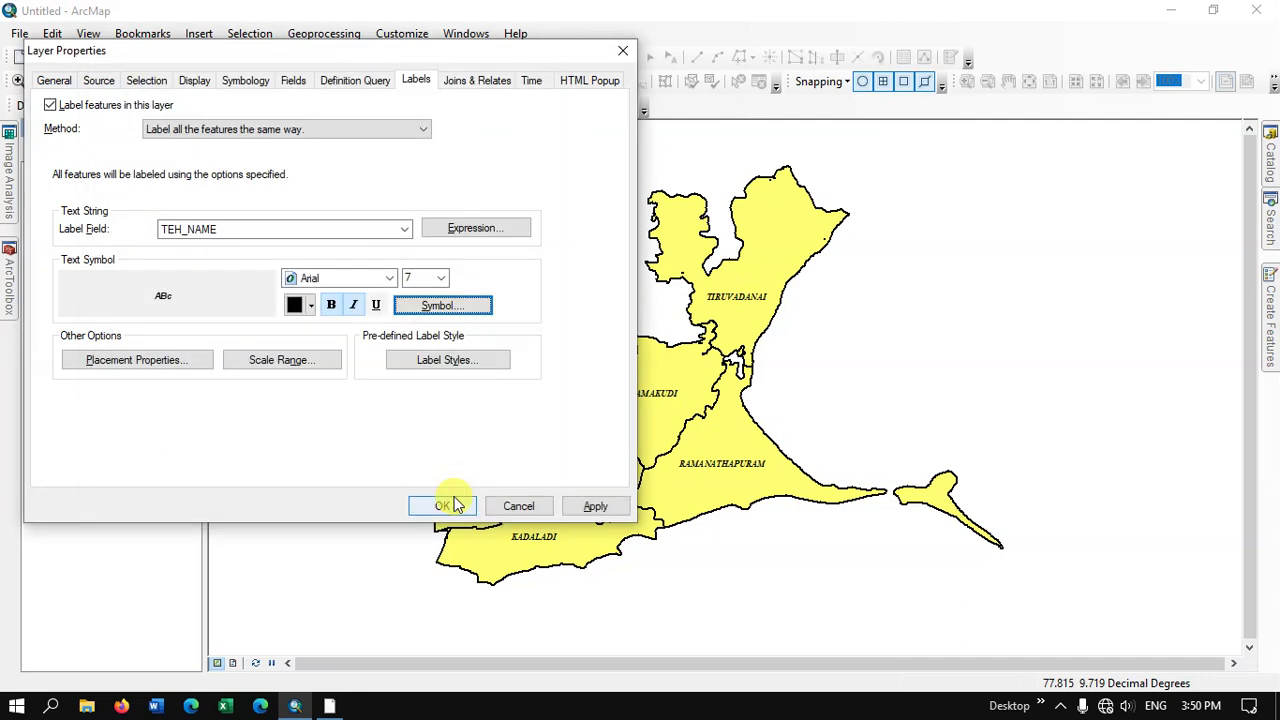
click(592, 507)
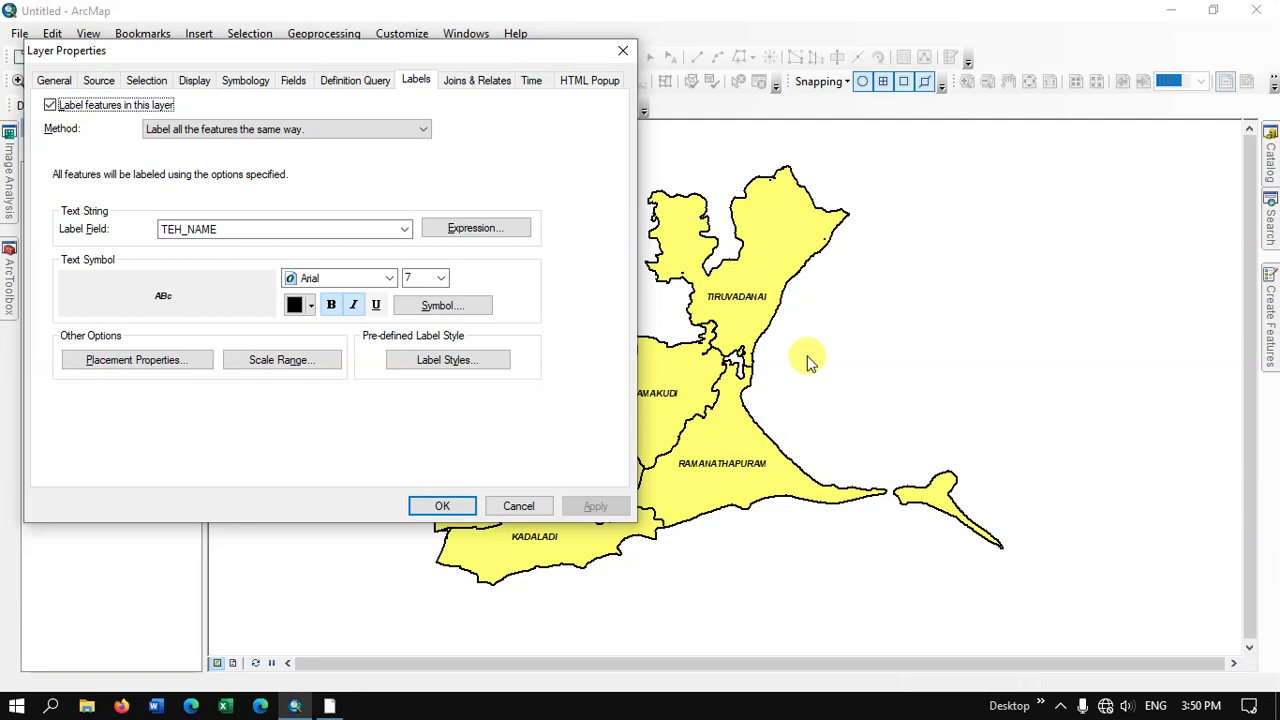
Set the polygon label placement to Always horizontal and apply it to the layer.
click(140, 363)
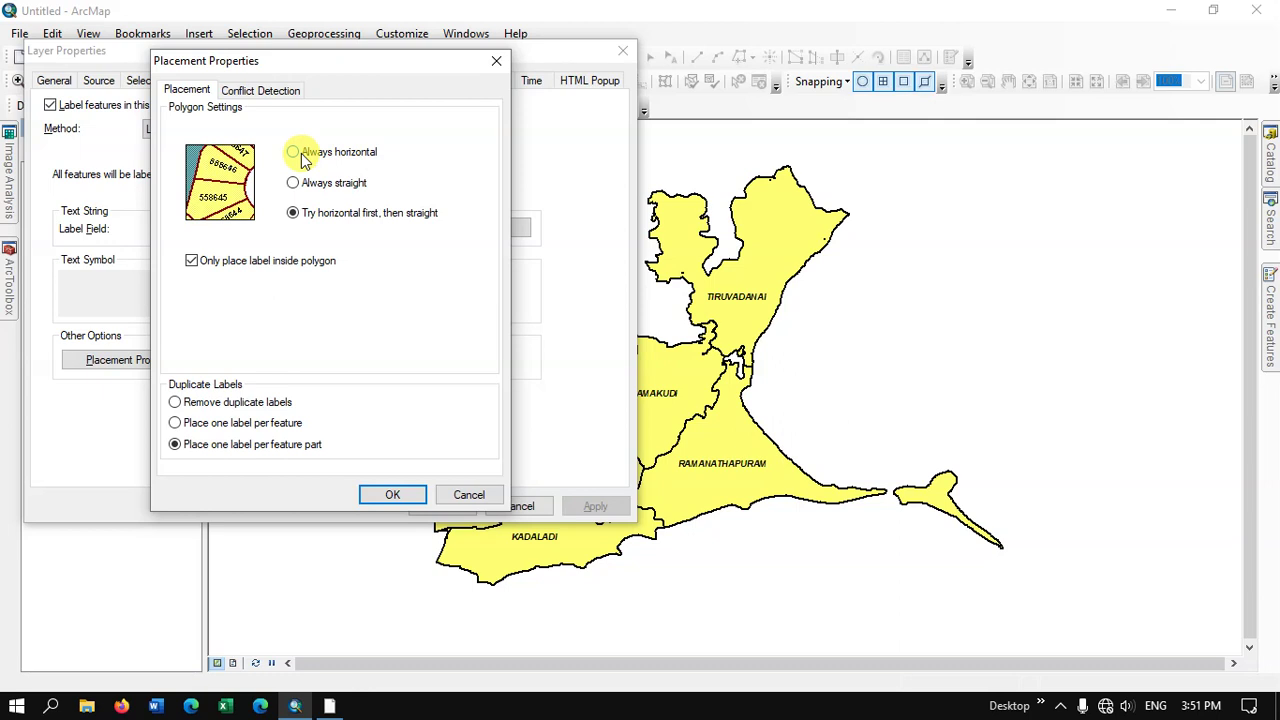
drag(426, 64, 335, 55)
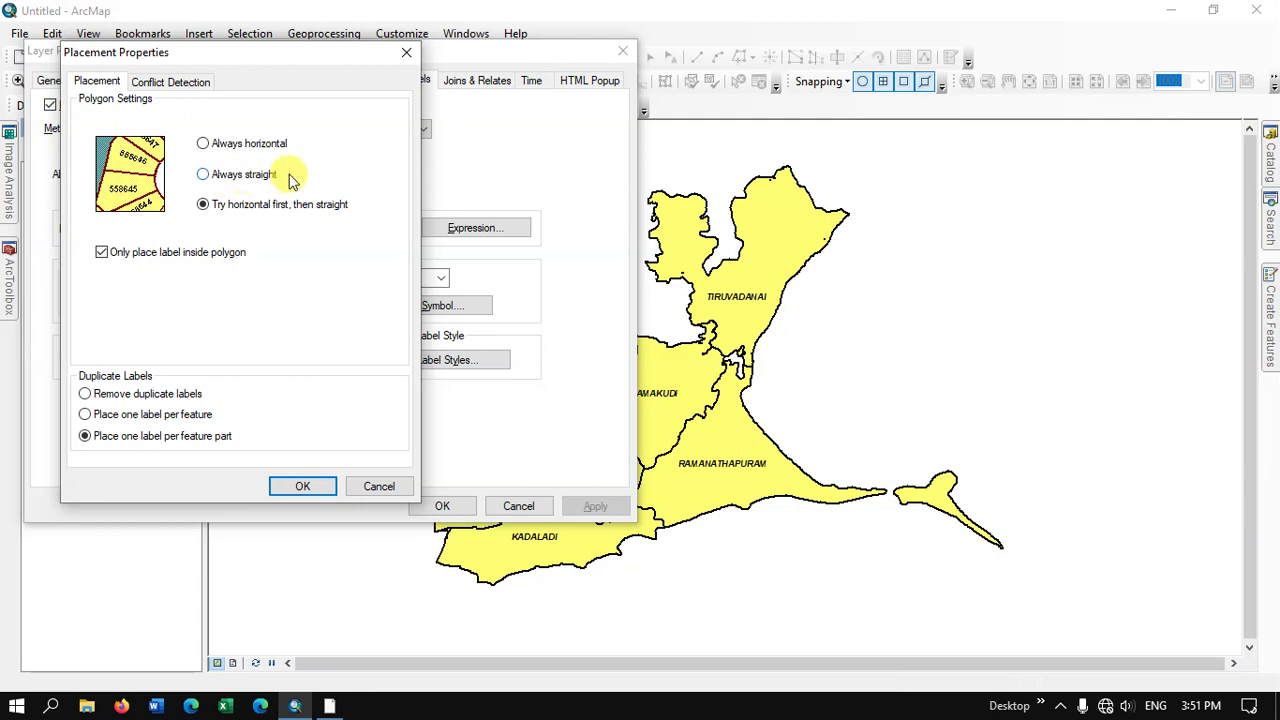
click(251, 146)
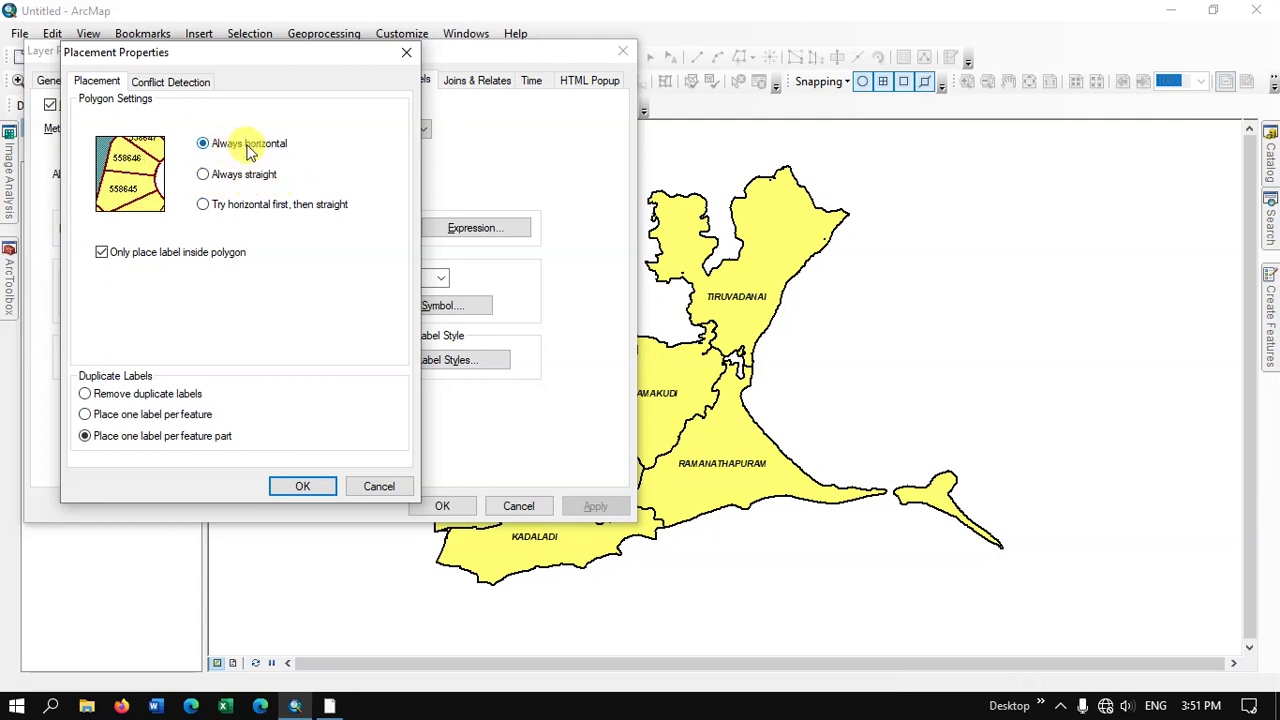
click(303, 487)
click(596, 506)
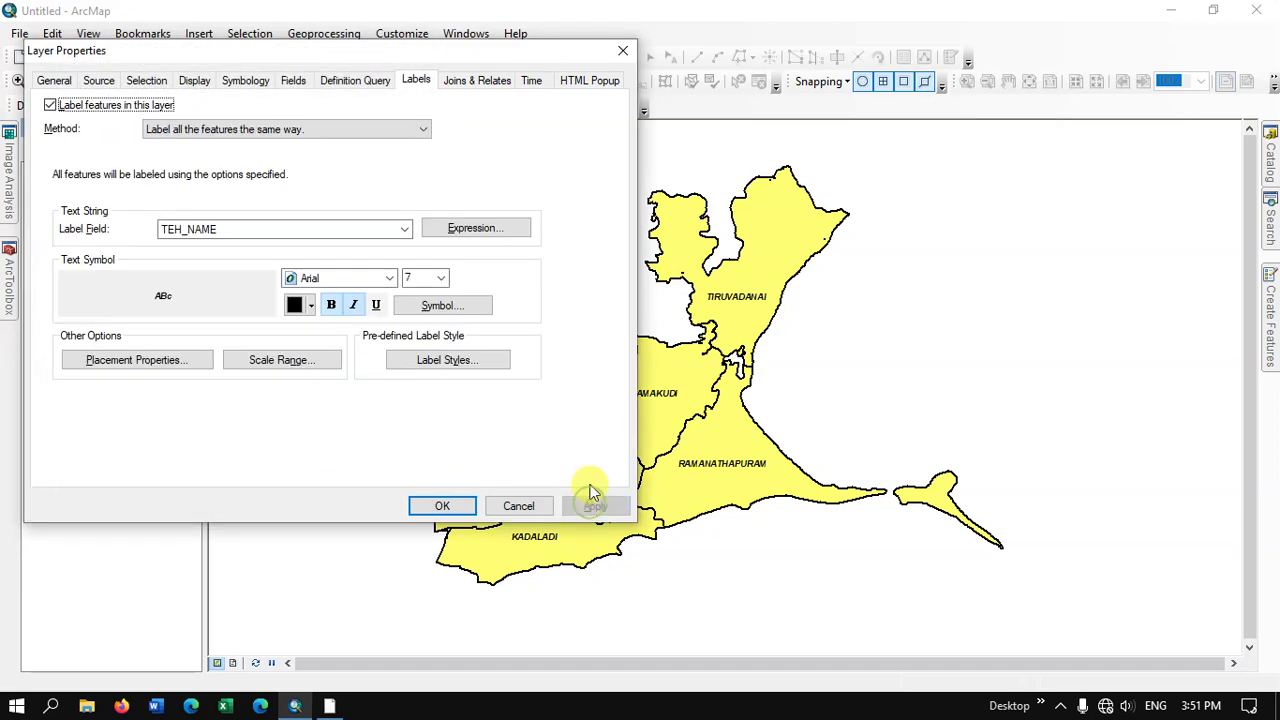
Change the polygon label placement to Always straight, apply it and inspect the labels on the map.
drag(543, 50, 631, 51)
click(236, 364)
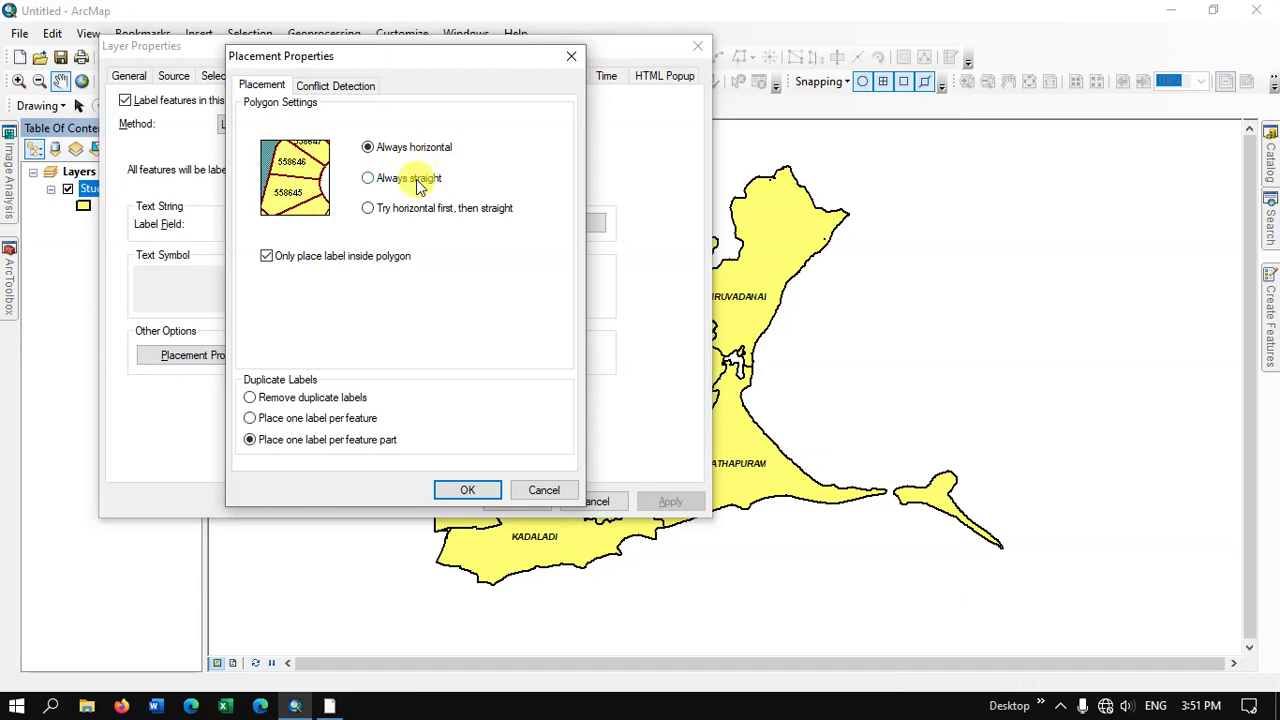
click(455, 490)
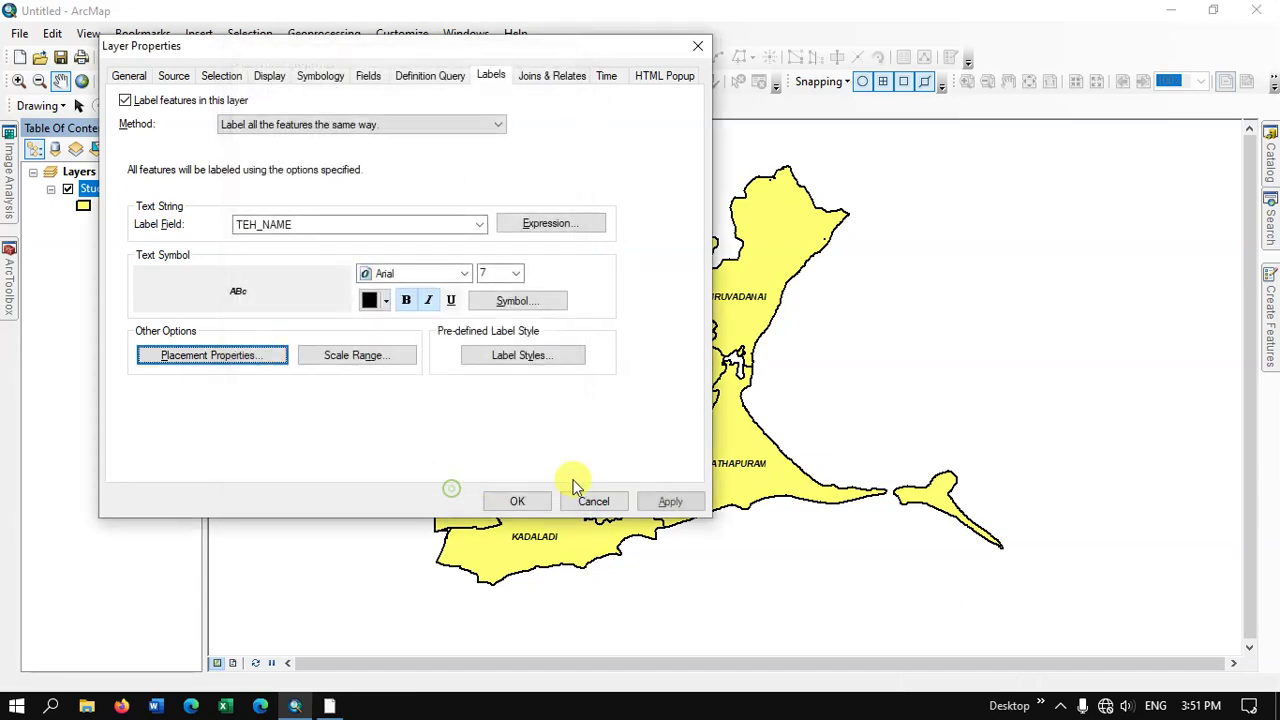
click(668, 502)
mouse_move(554, 47)
mouse_down()
mouse_move(1057, 166)
mouse_move(120, 138)
mouse_move(35, 168)
mouse_up()
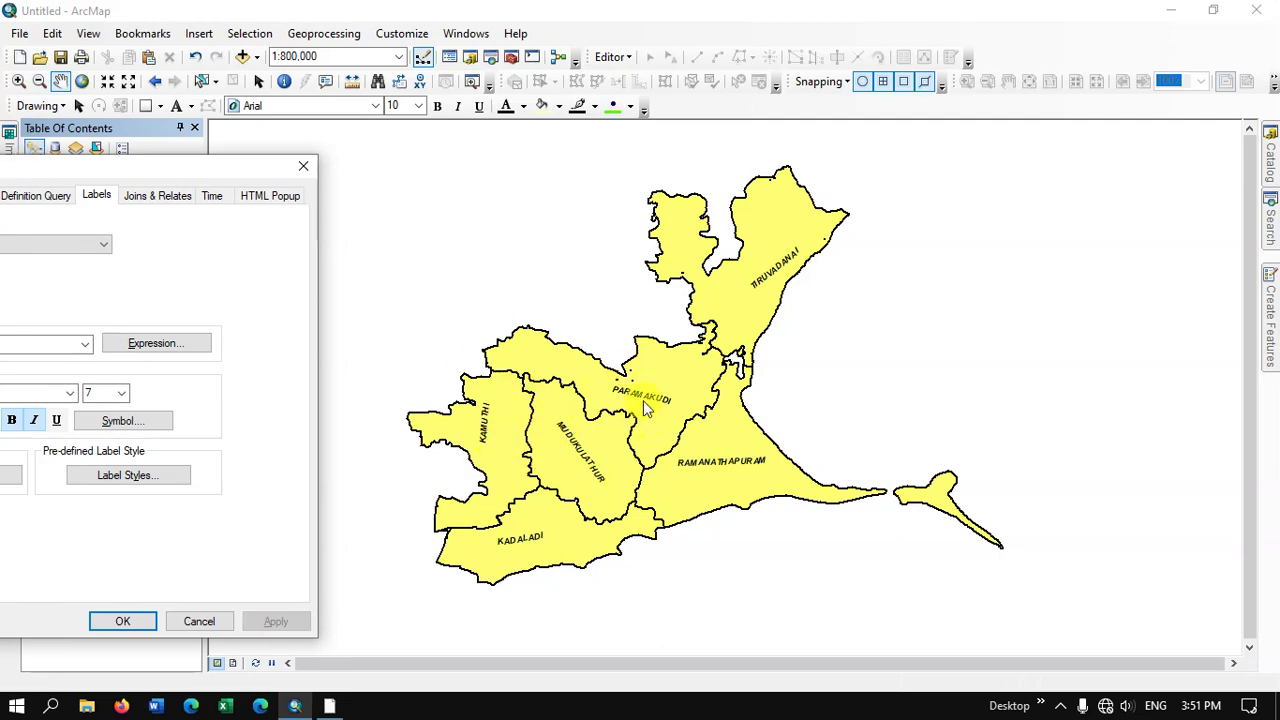
drag(251, 160, 637, 45)
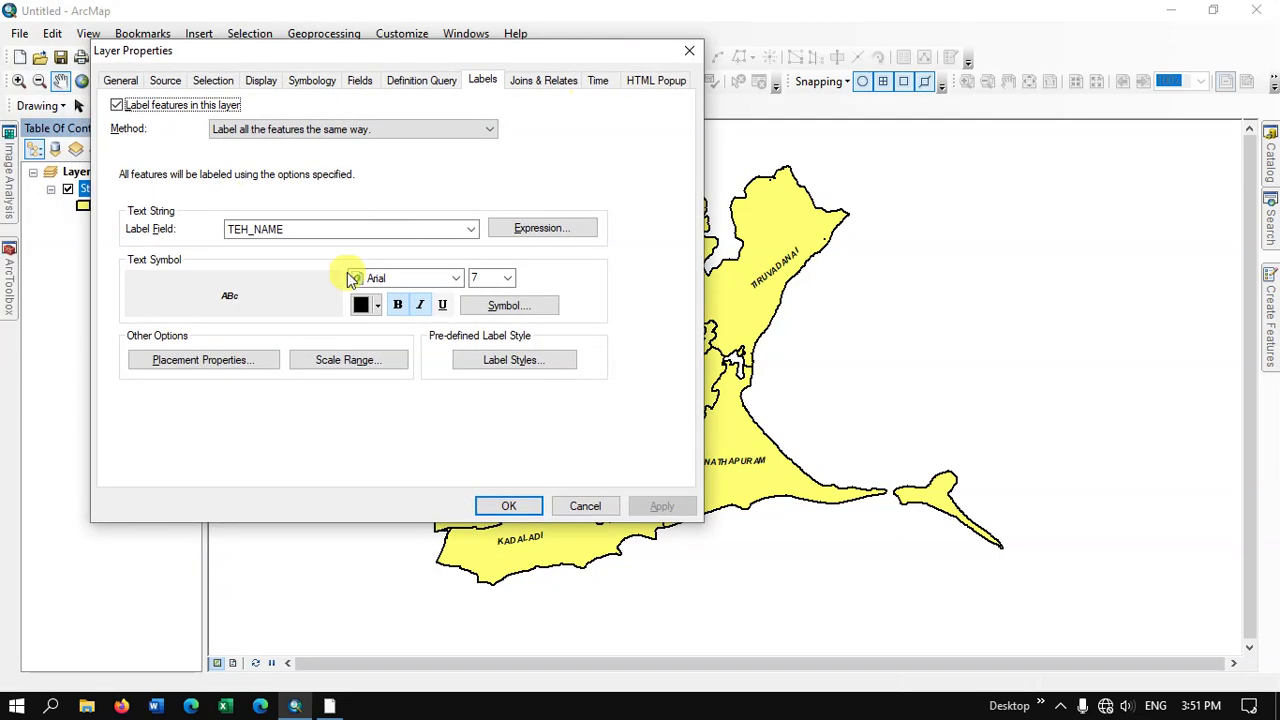
Set the placement to Try horizontal first, then straight, allow labels outside the polygons, and apply the change.
click(254, 360)
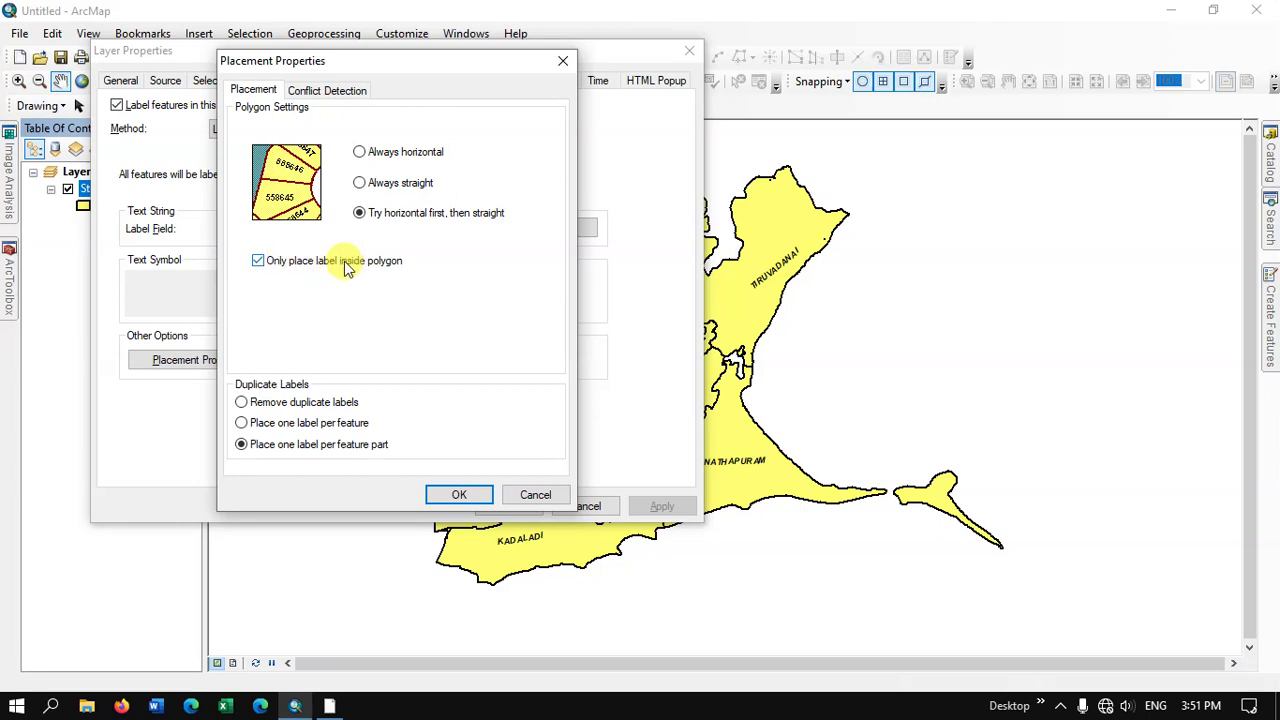
click(258, 262)
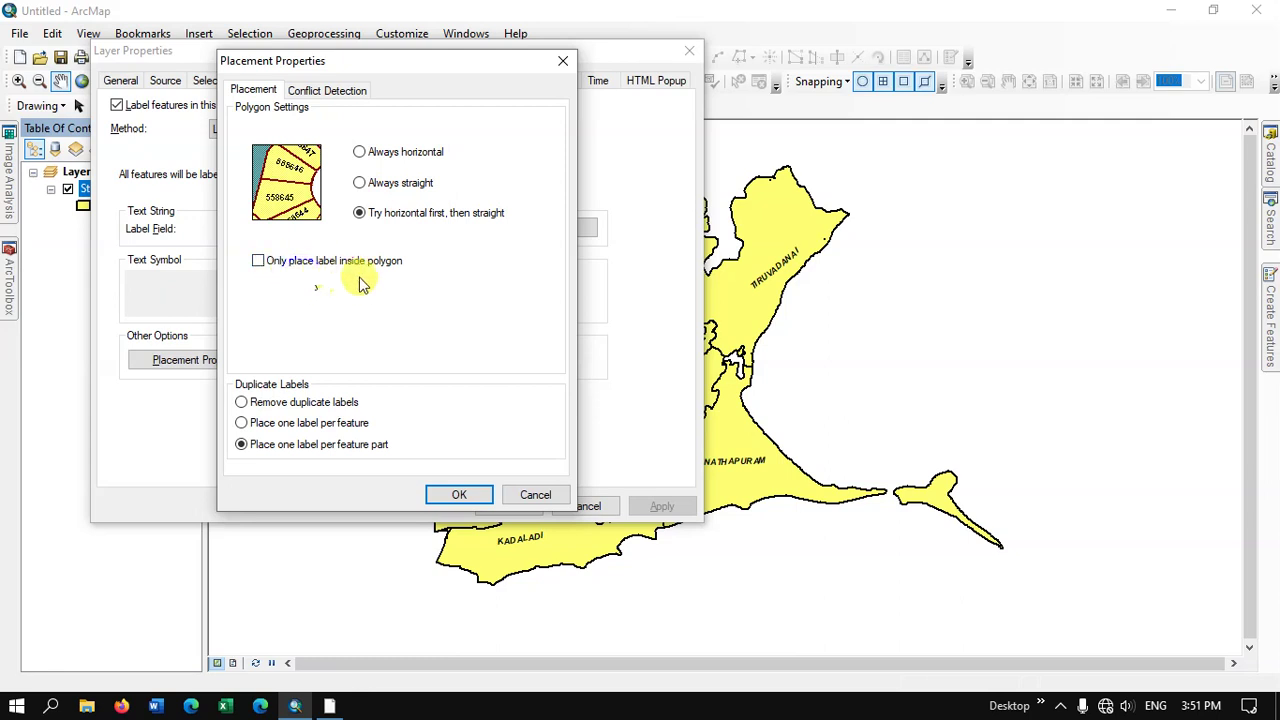
click(452, 494)
click(655, 506)
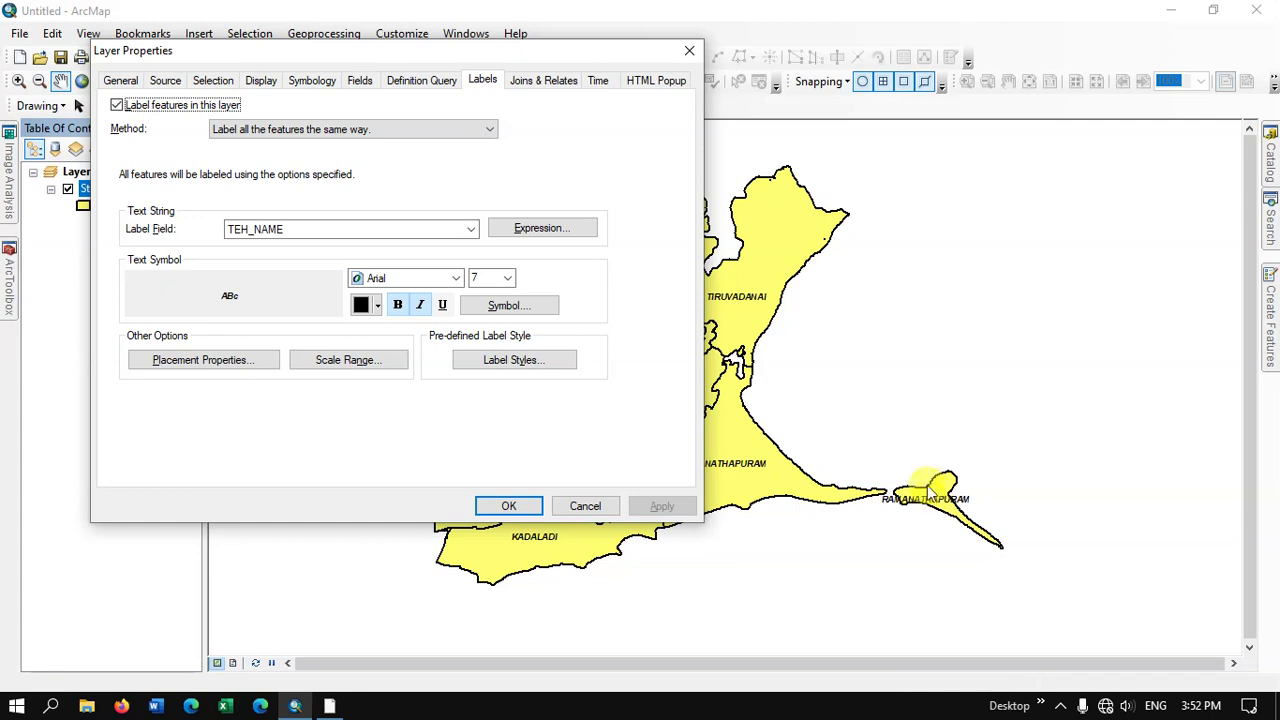
Restrict labels to inside the polygons, try one label per feature, return to one label per feature part, and apply the placement settings.
click(259, 364)
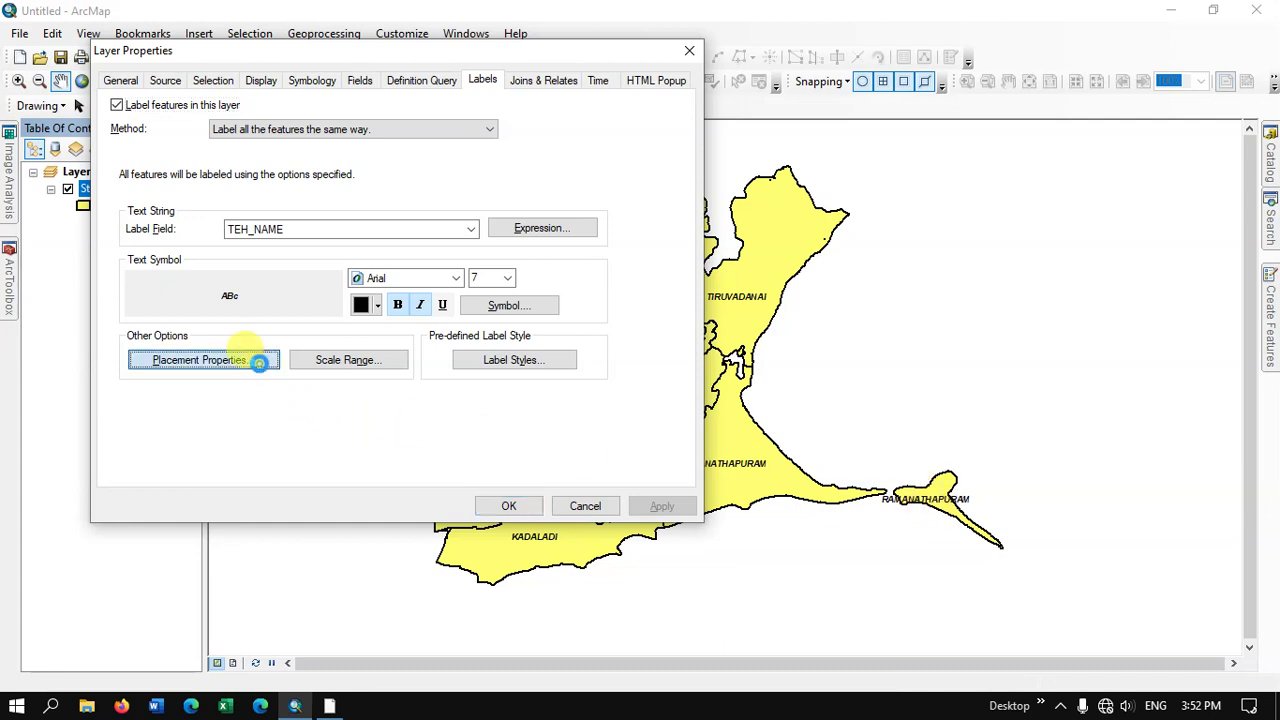
click(258, 261)
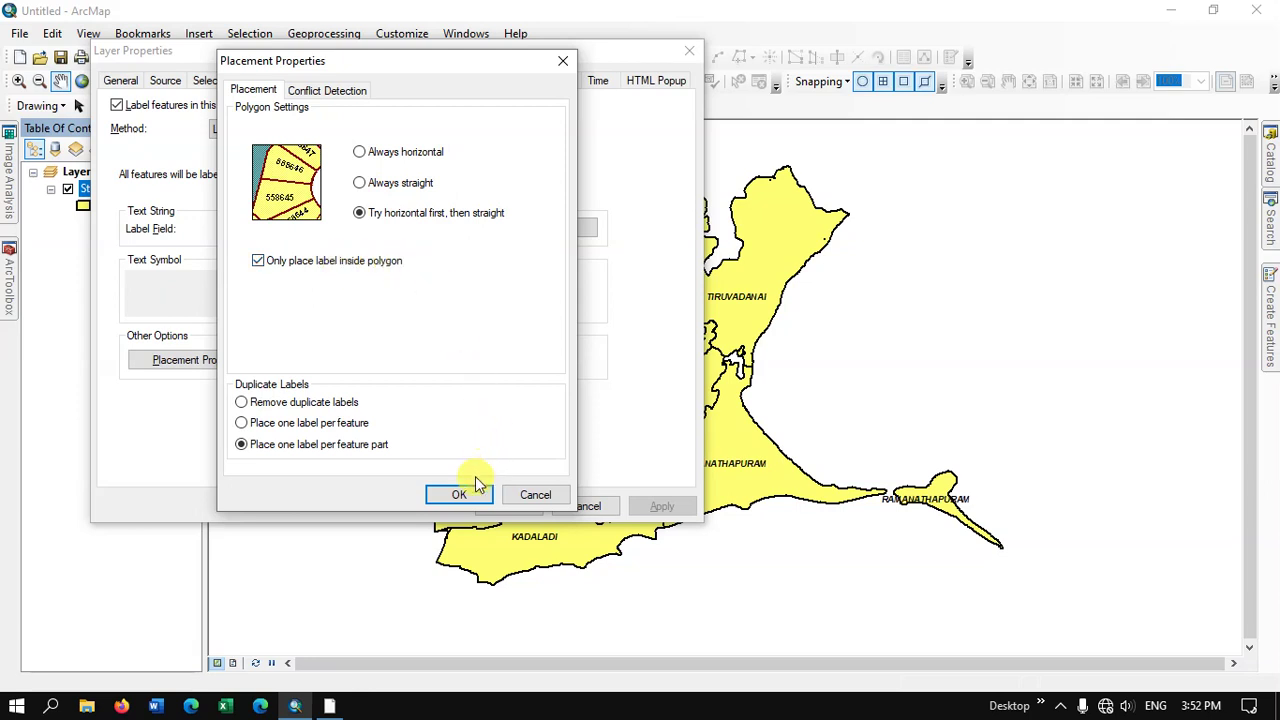
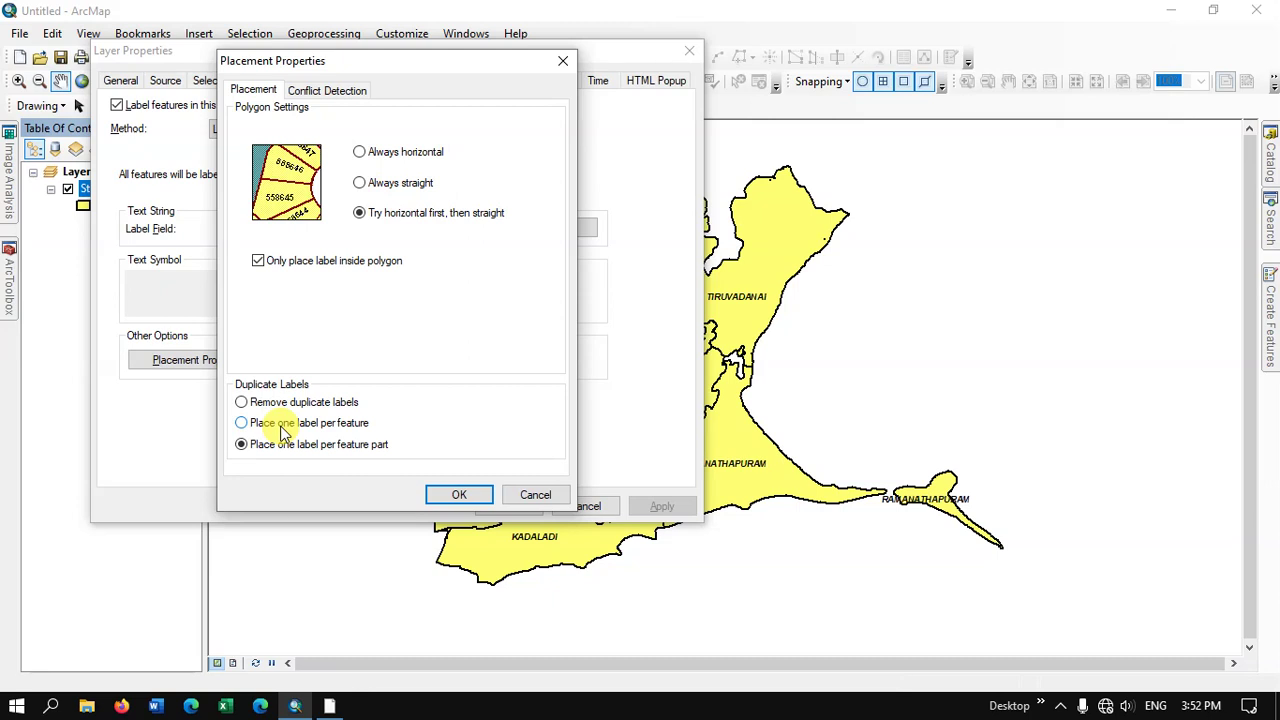
click(283, 430)
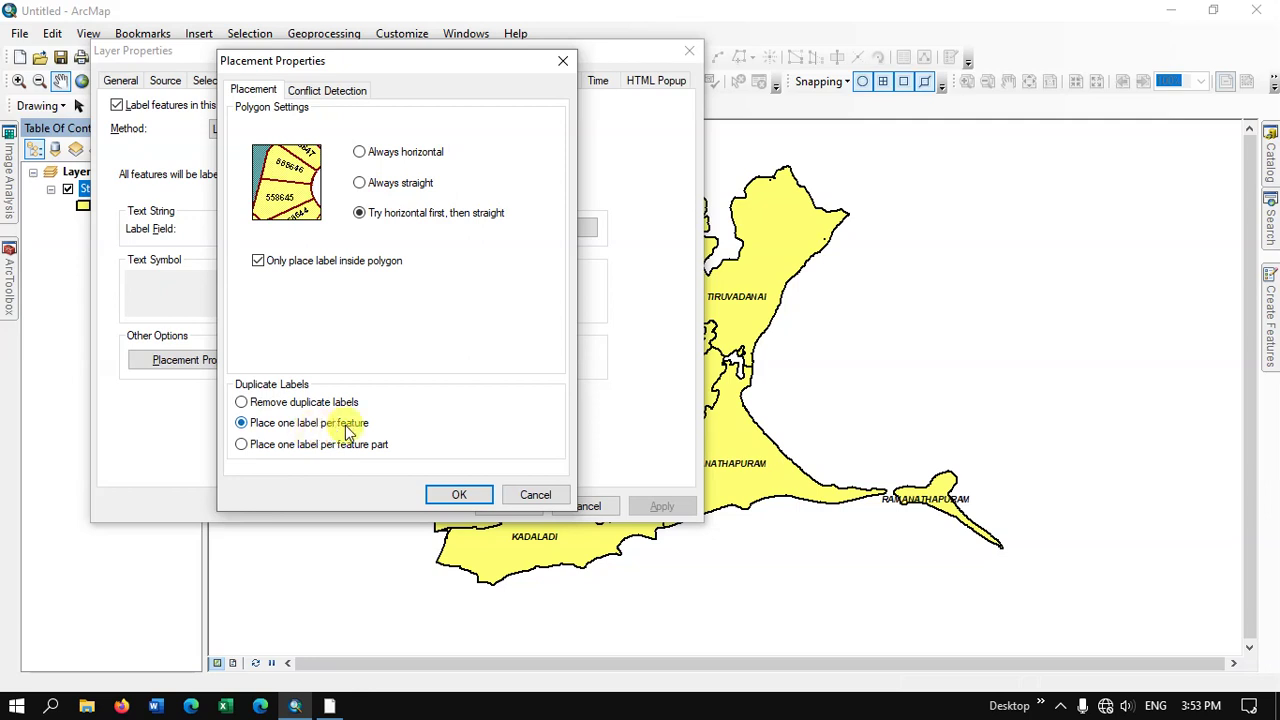
click(253, 446)
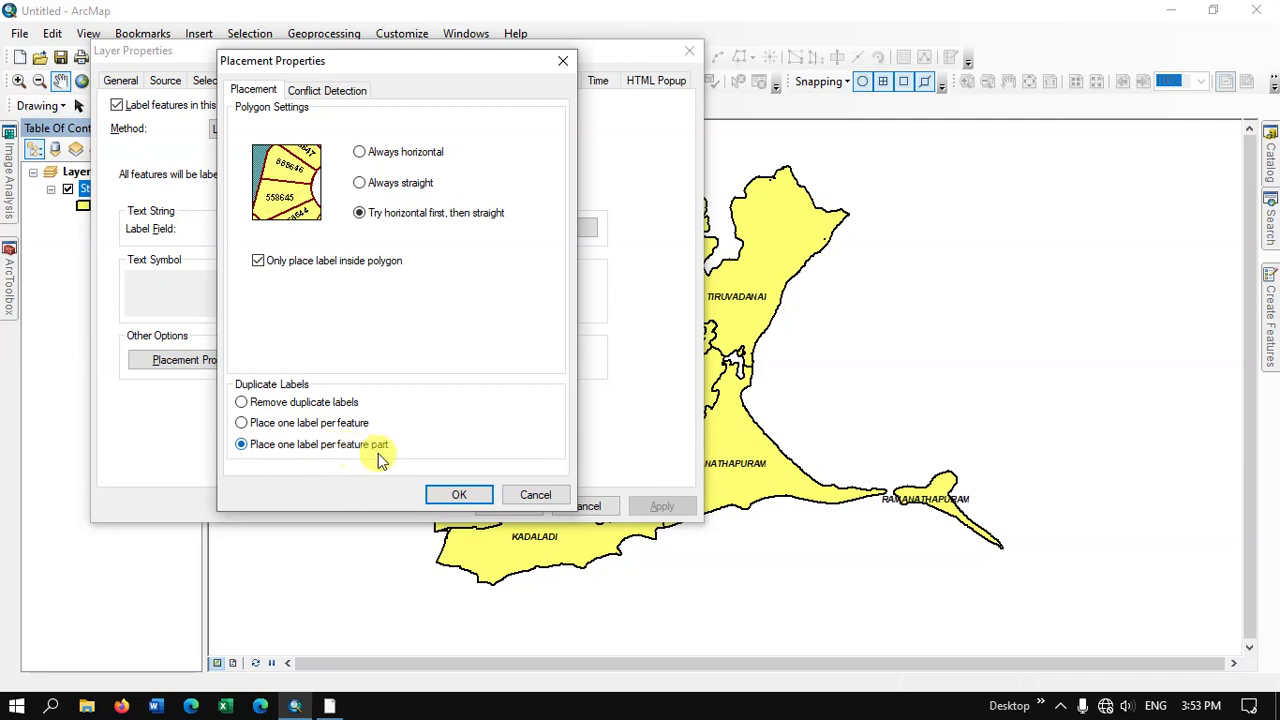
click(458, 493)
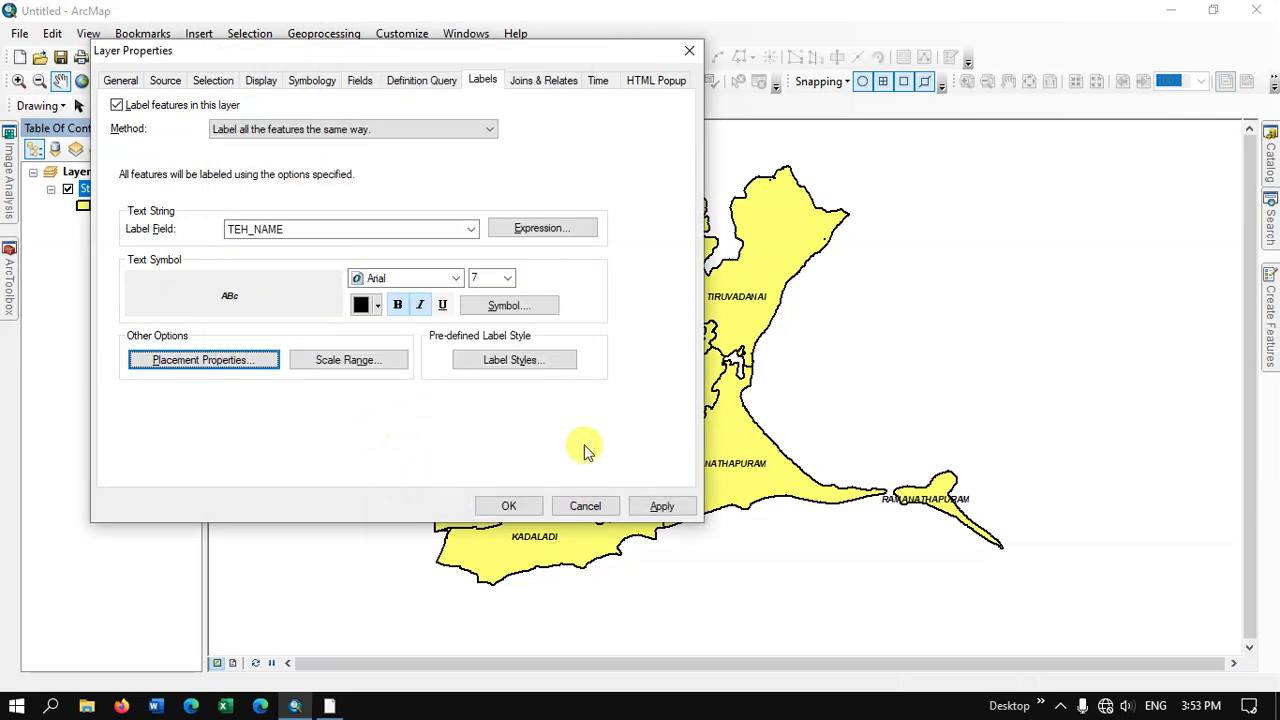
click(662, 511)
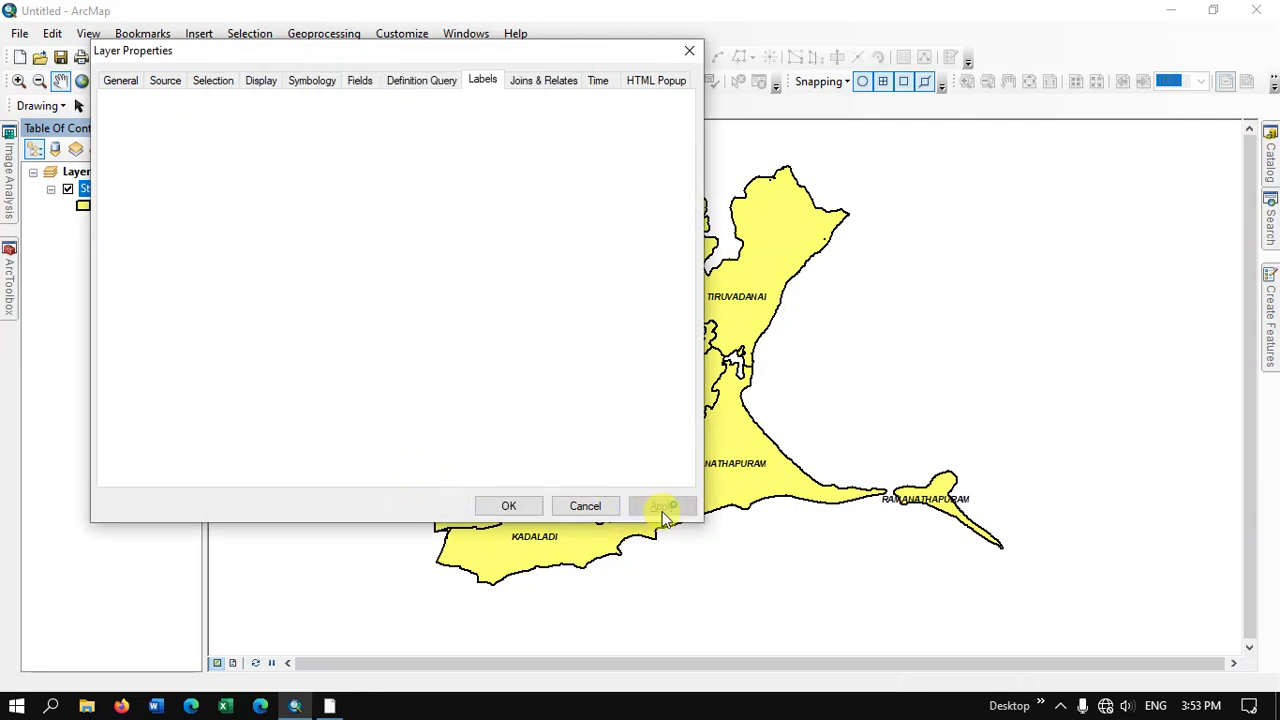
click(508, 507)
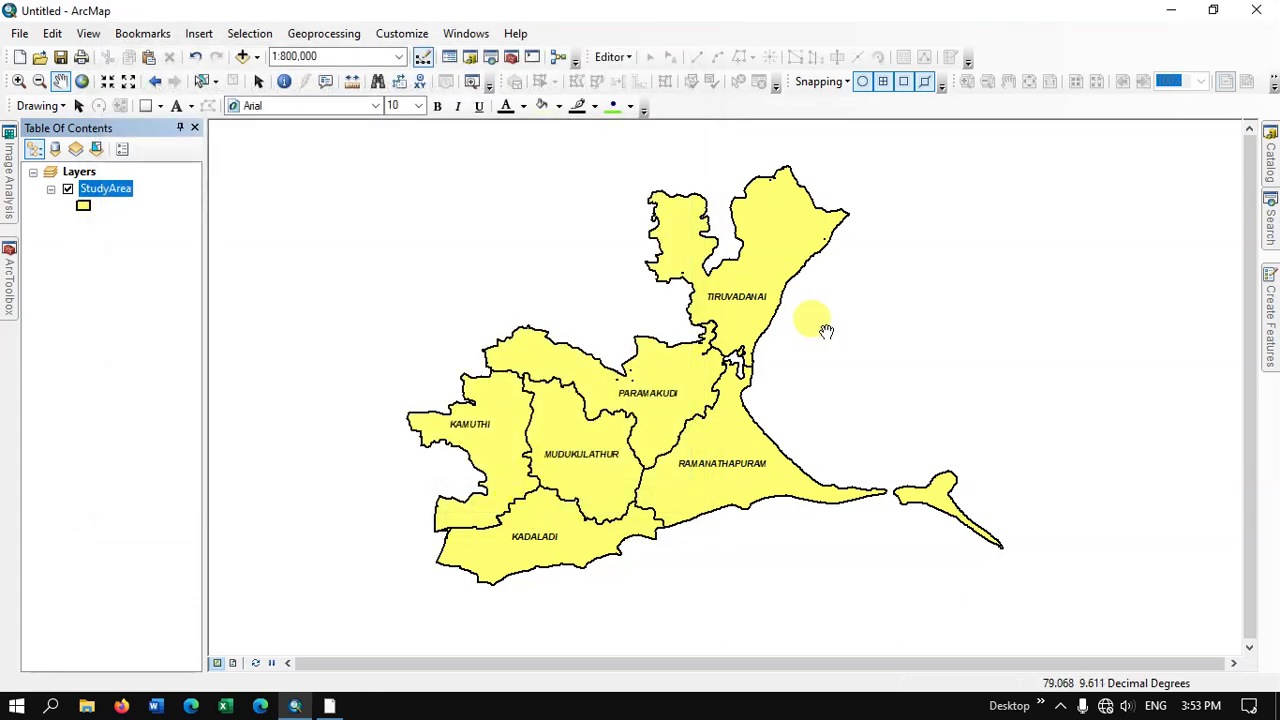